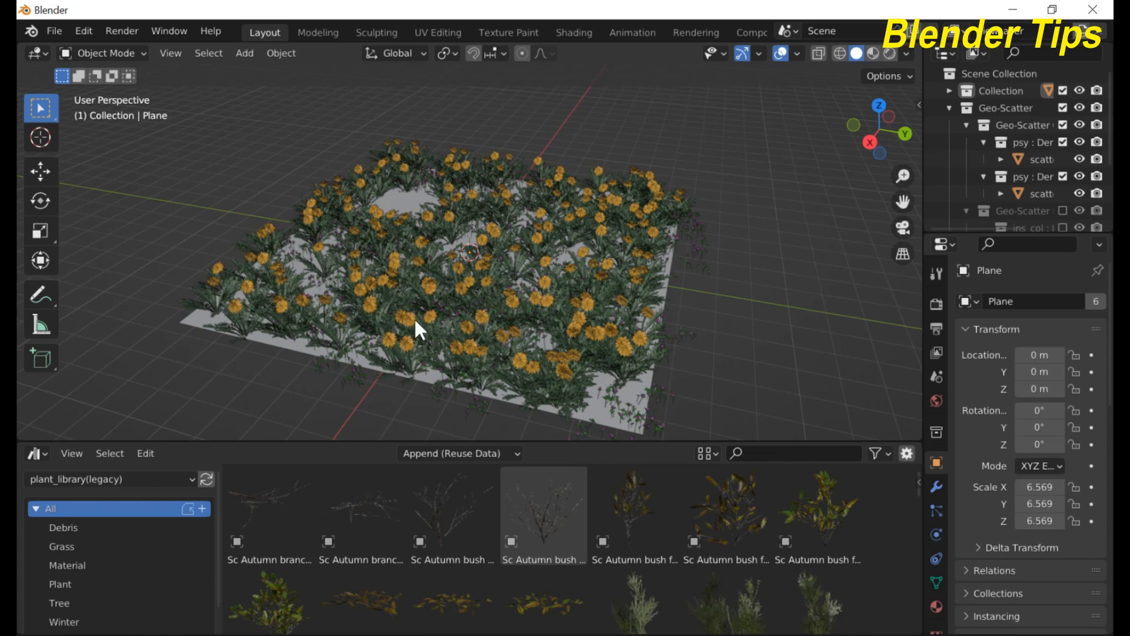
Examine the plane covered with scattered orange flowers up close and from several angles
scroll(418, 329, "up", 2)
middle_click_drag(408, 323, 490, 269)
scroll(522, 321, "up", 4)
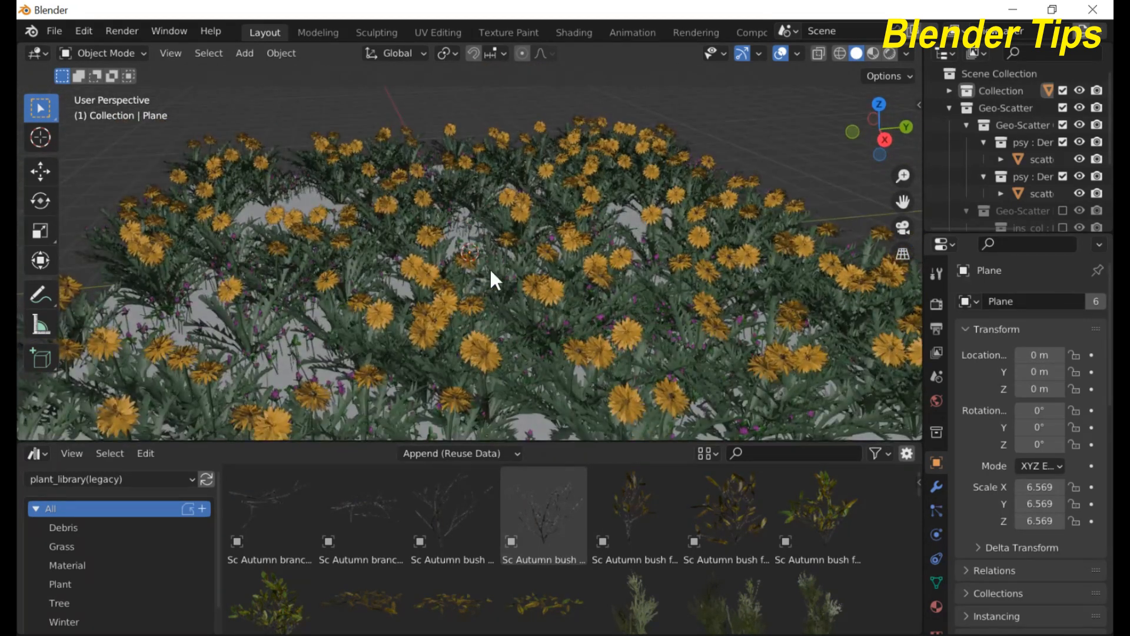
scroll(559, 271, "down", 3)
mouse_move(560, 271)
middle_mouse_down()
mouse_move(512, 285)
mouse_move(538, 272)
middle_mouse_up()
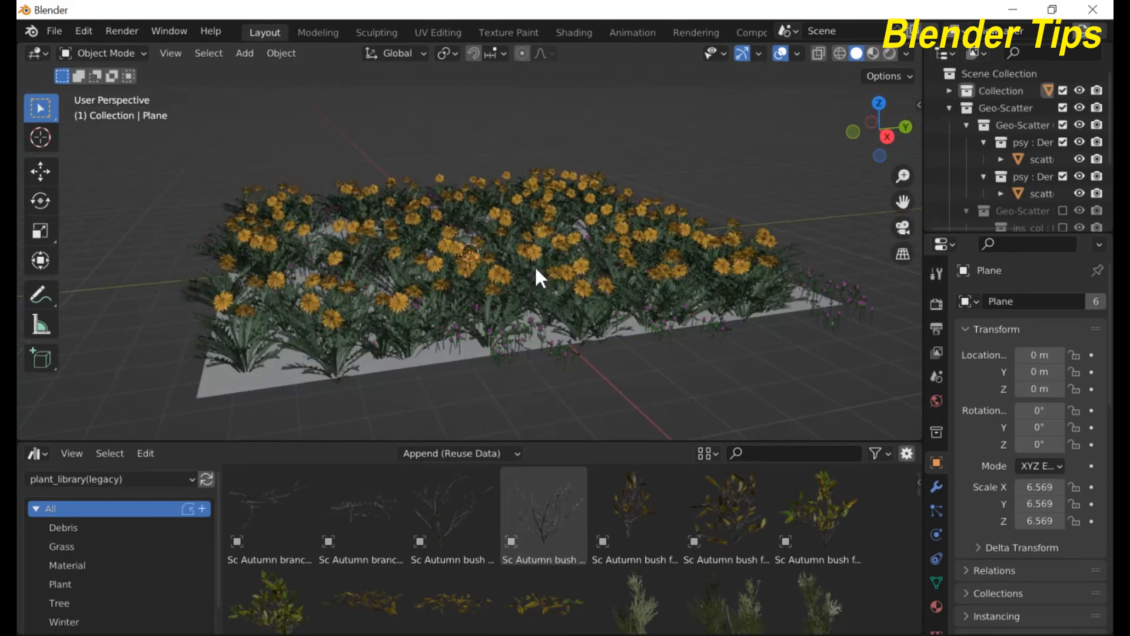
scroll(530, 267, "up", 3)
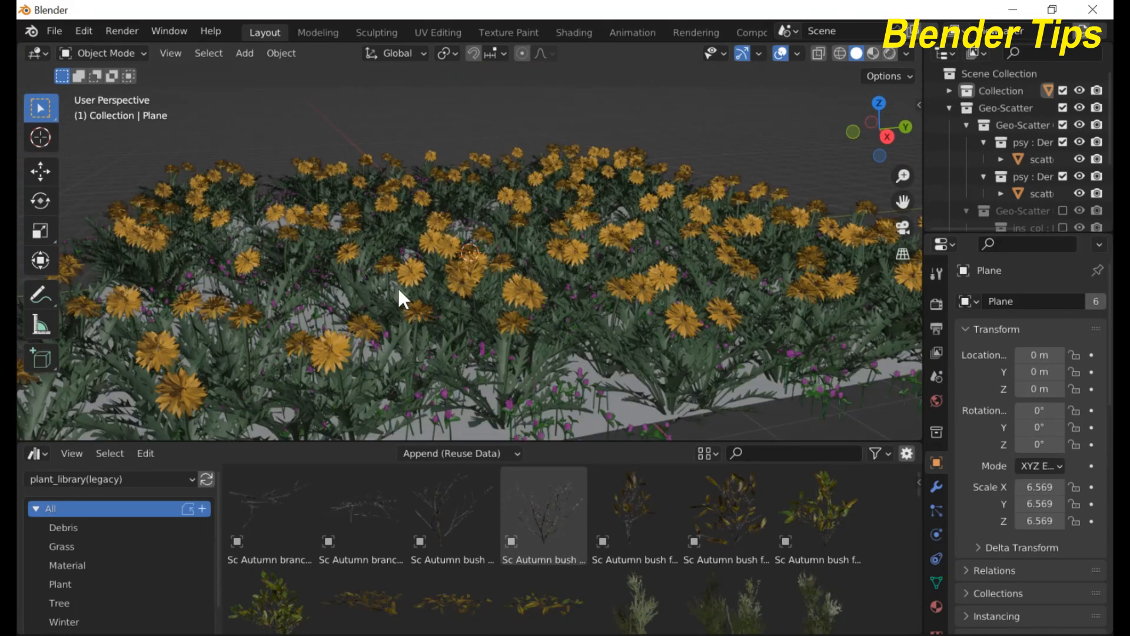
middle_click_drag(397, 287, 584, 286)
scroll(464, 289, "down", 3)
scroll(474, 264, "up", 3)
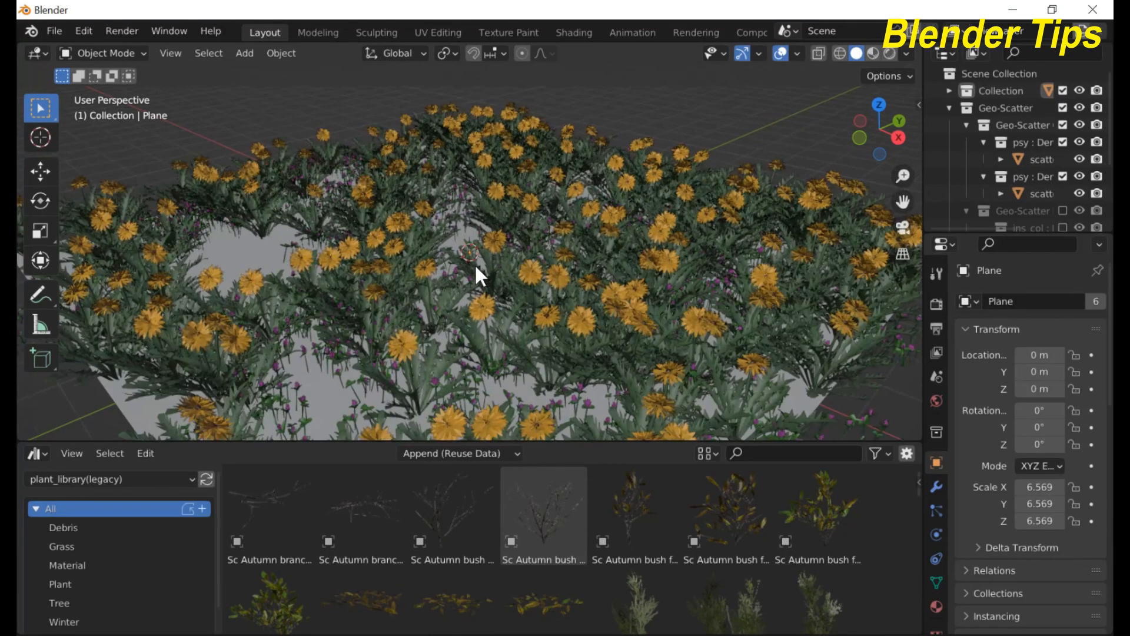
middle_click_drag(463, 282, 472, 254)
scroll(494, 258, "up", 3)
scroll(494, 258, "down", 4)
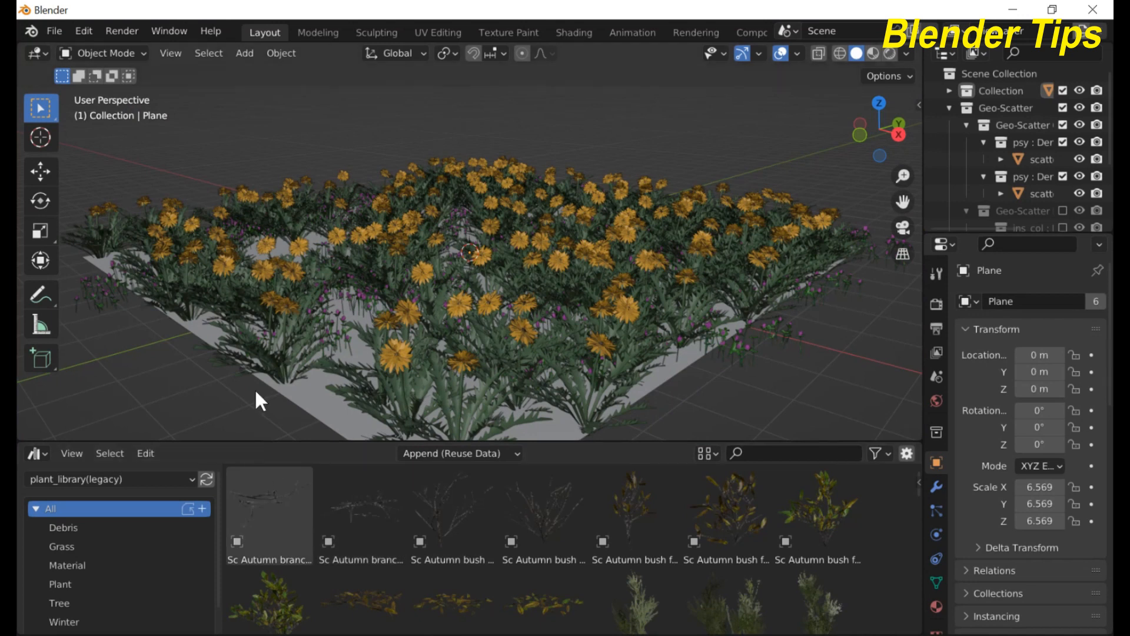
Browse the plant_library(legacy) assets from the autumn plants through the ferns to the grasses
scroll(660, 542, "down", 5)
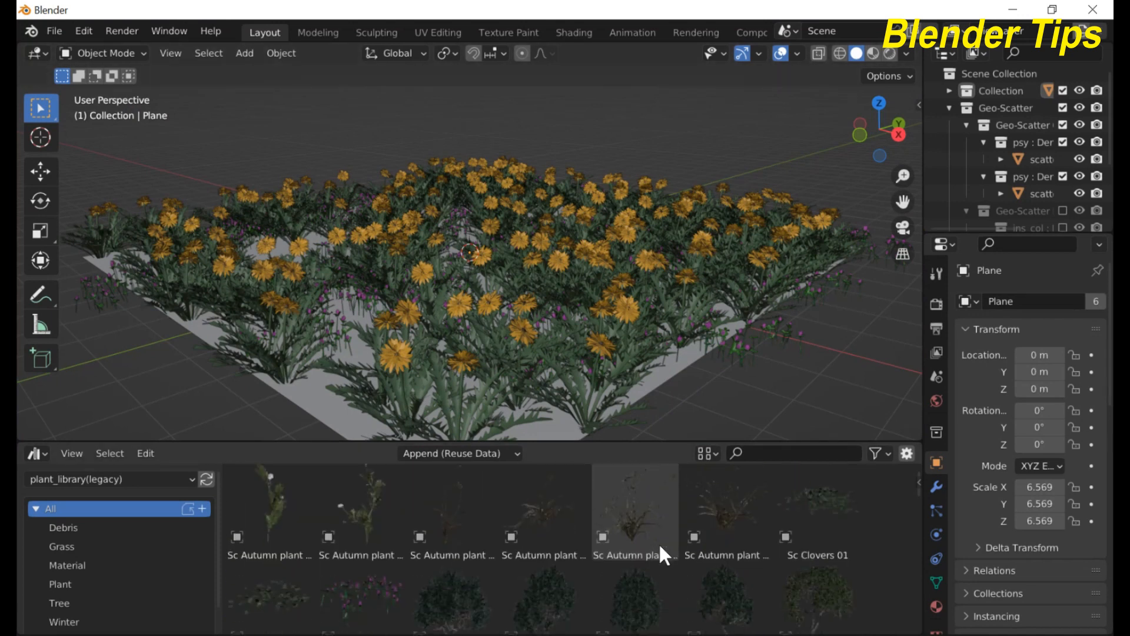
scroll(660, 547, "down", 5)
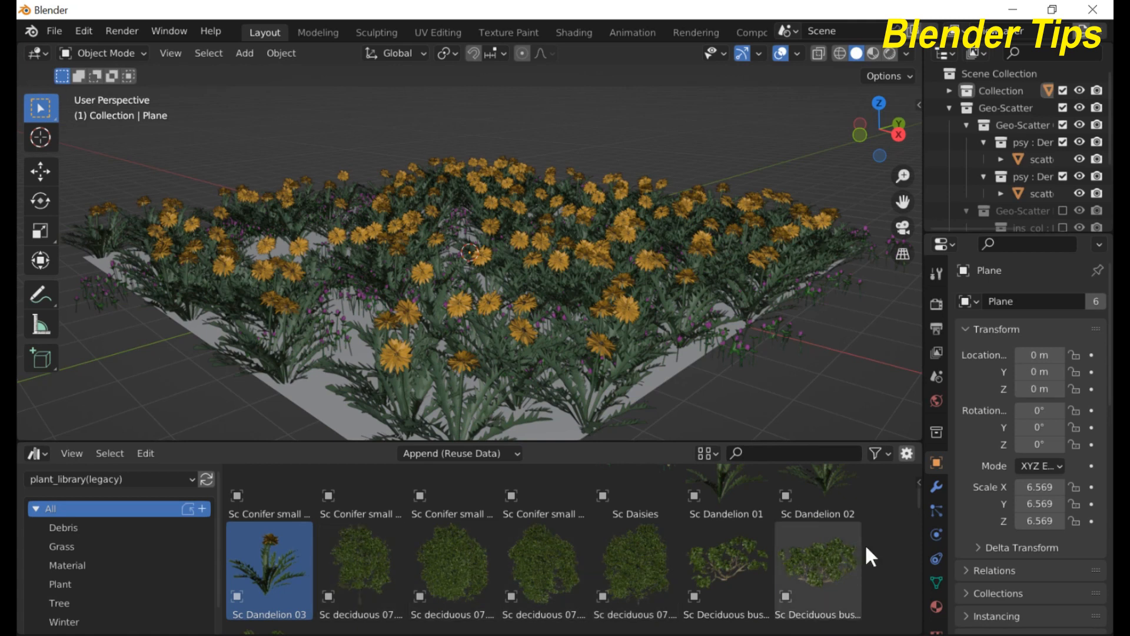
scroll(839, 531, "down", 7)
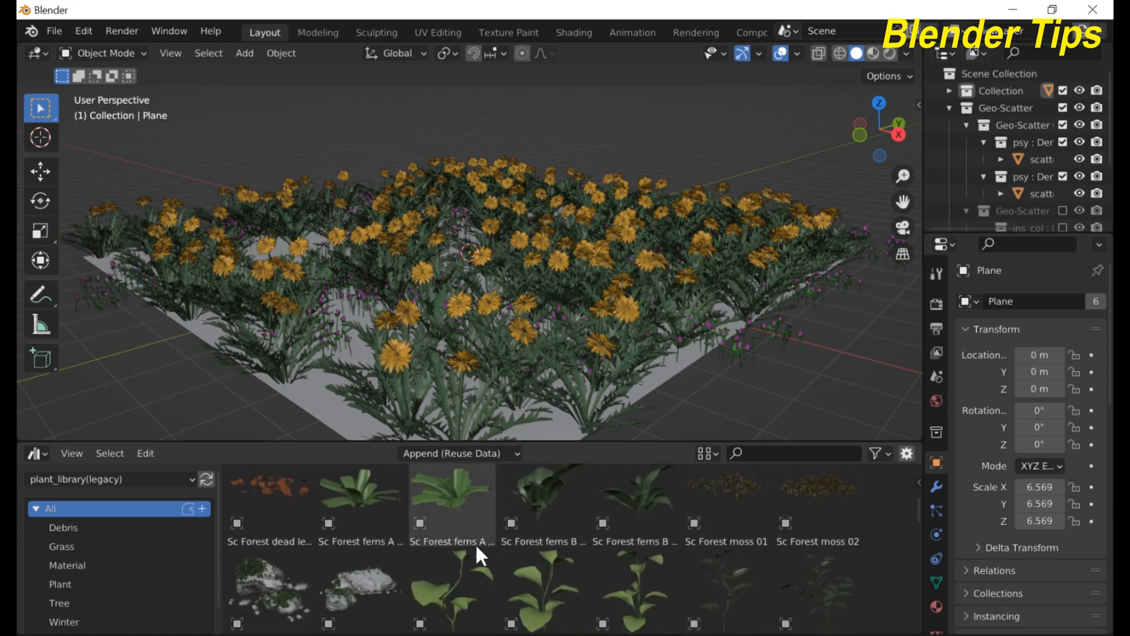
scroll(454, 517, "down", 3)
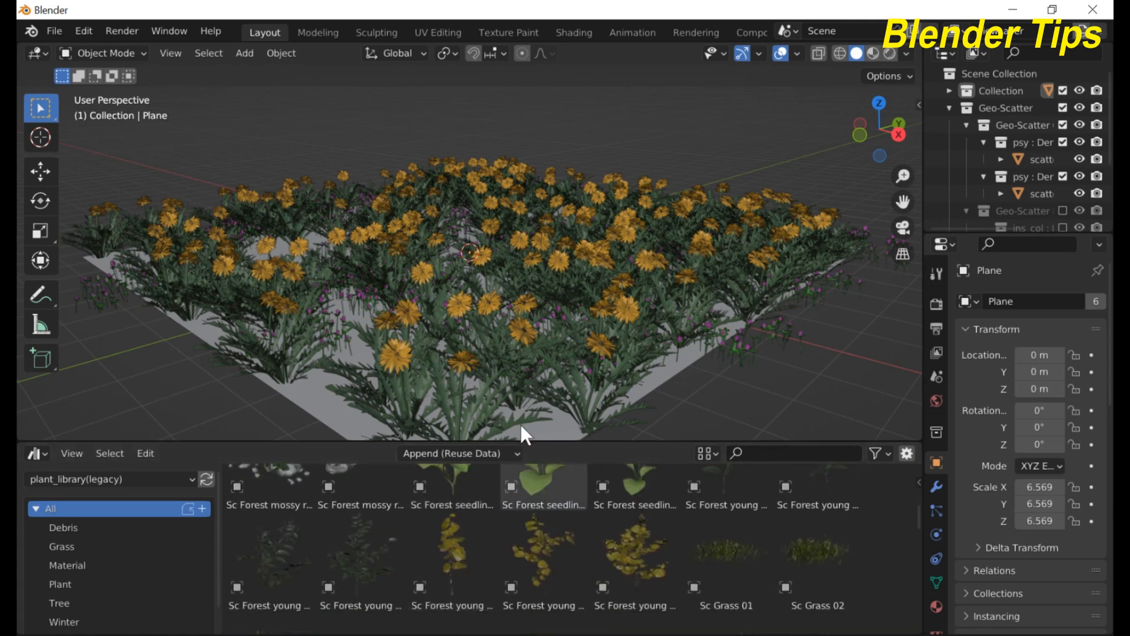
Inspect the scattered flower field again from its other sides, both near and from a distance
scroll(534, 349, "down", 2)
middle_click_drag(535, 350, 629, 345)
scroll(504, 341, "up", 2)
scroll(504, 339, "down", 2)
scroll(529, 310, "up", 2)
scroll(556, 311, "down", 2)
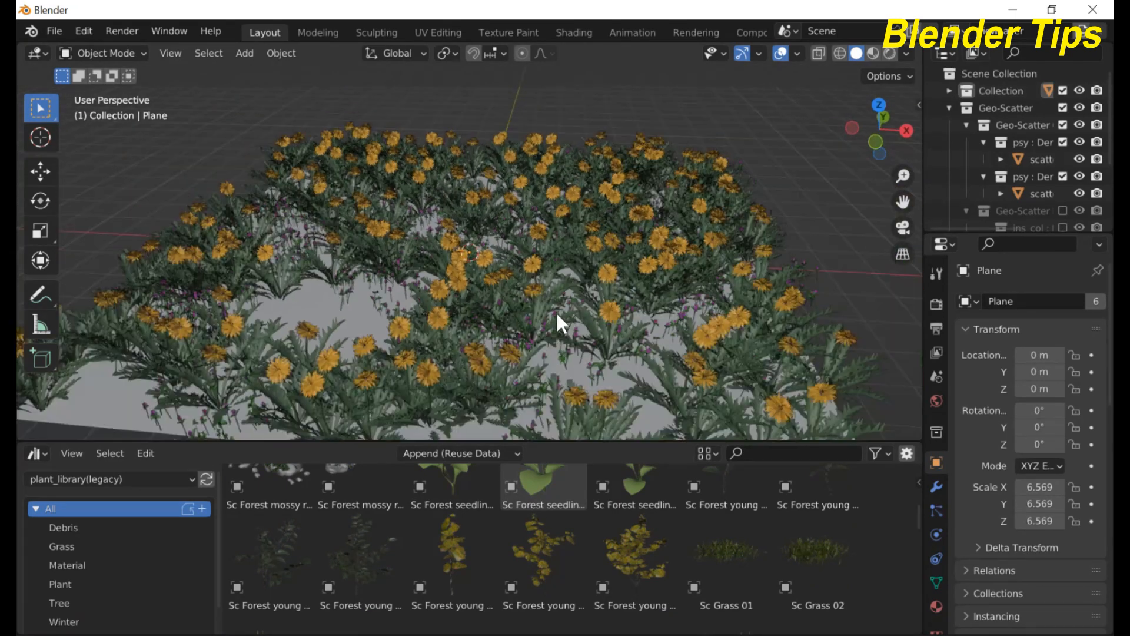
middle_click_drag(556, 311, 419, 304)
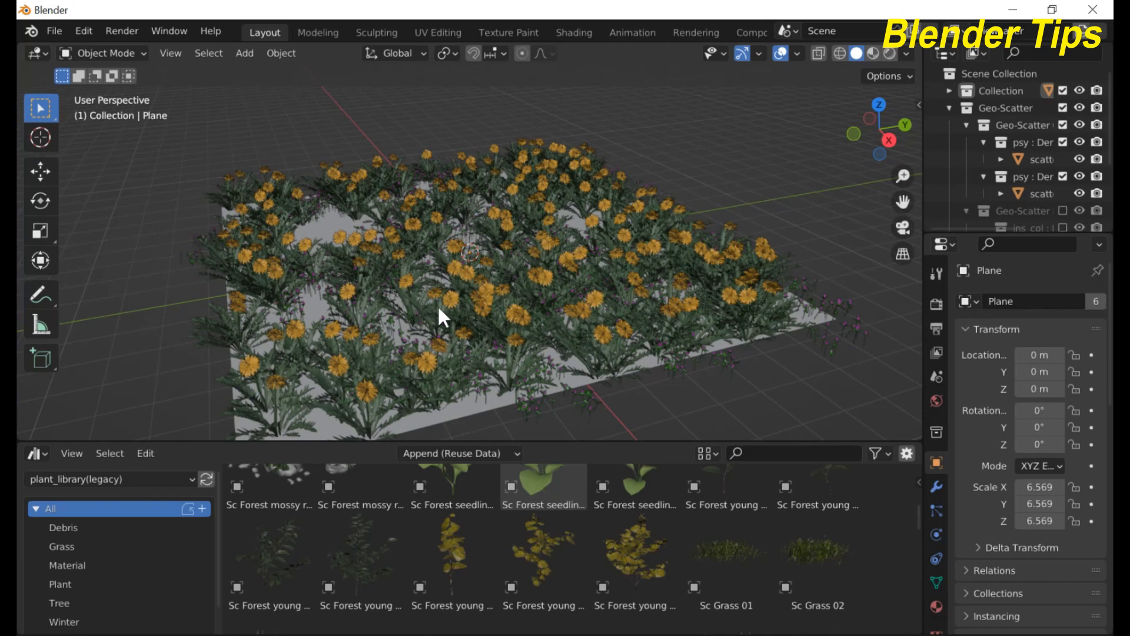
scroll(438, 307, "up", 2)
scroll(439, 307, "down", 2)
middle_click_drag(438, 307, 462, 285)
scroll(530, 298, "up", 4)
scroll(612, 294, "down", 5)
scroll(495, 285, "up", 4)
scroll(483, 295, "down", 5)
scroll(565, 297, "up", 3)
scroll(564, 290, "up", 2)
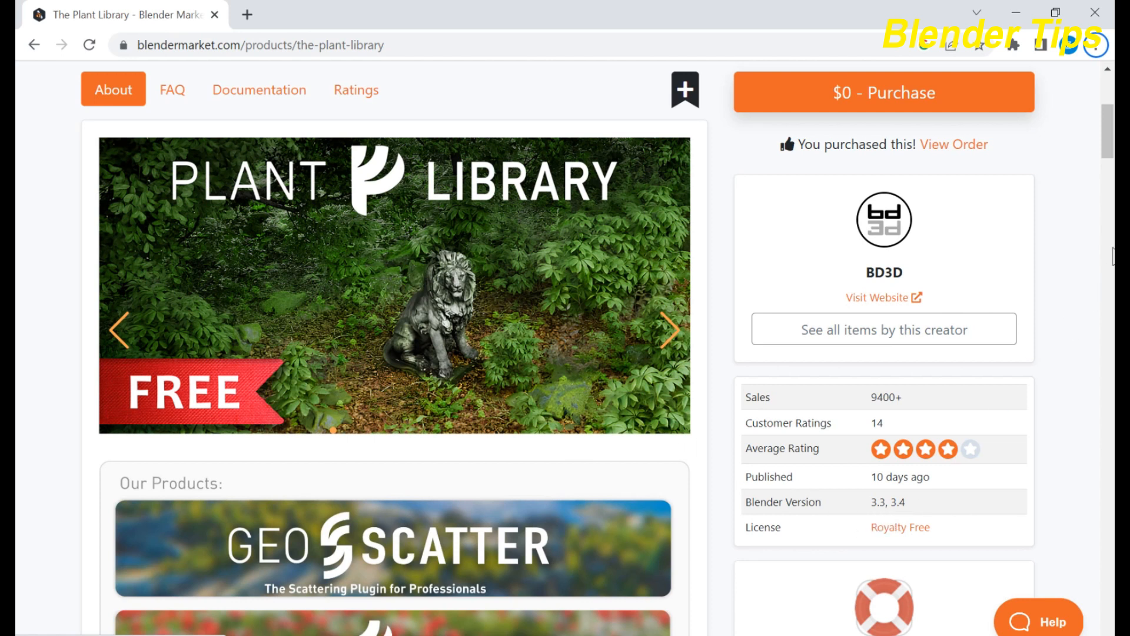
Review the Plant Library product page and the addons folder with its downloaded packages, and switch back to Blender
mouse_move(1114, 149)
left_mouse_down()
mouse_move(1114, 164)
mouse_move(1114, 149)
left_mouse_up()
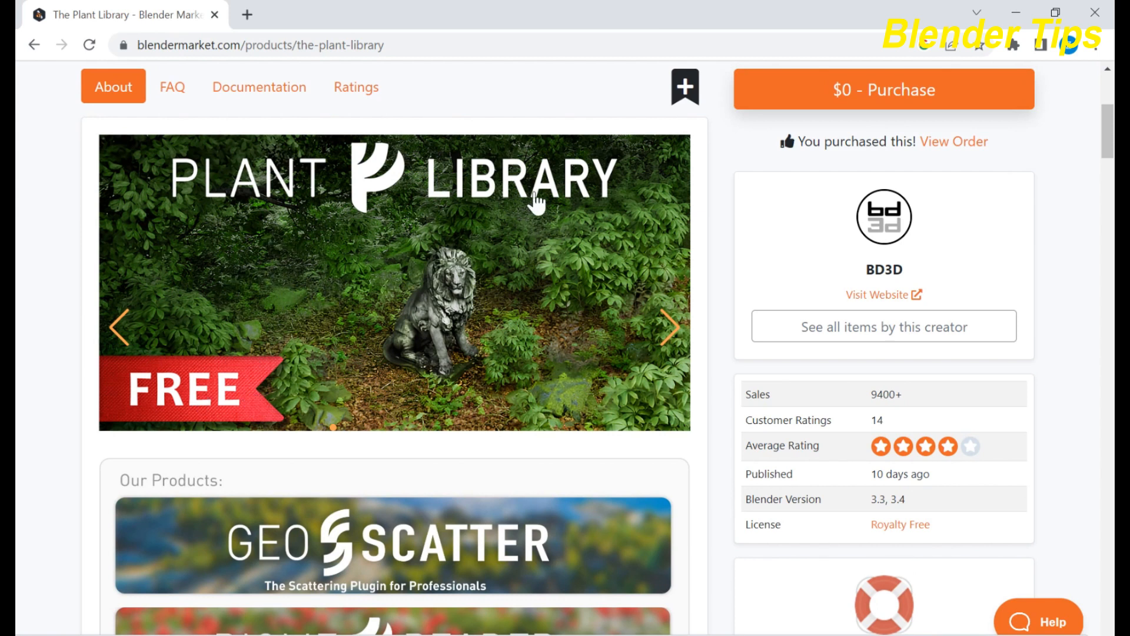
key("alt+Tab")
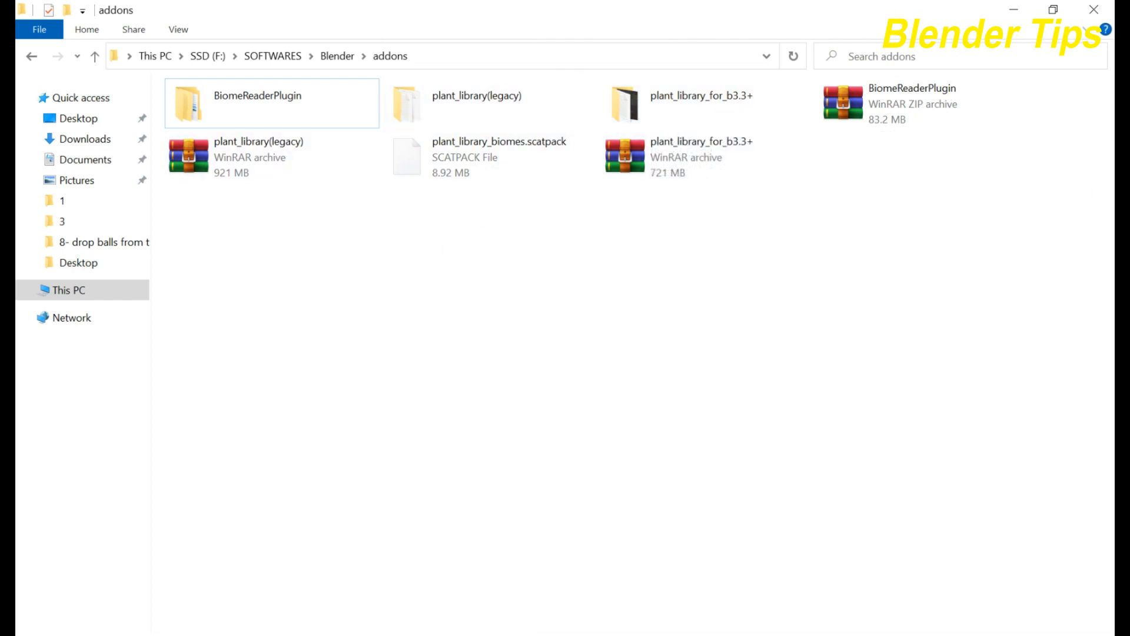
left_click(518, 635)
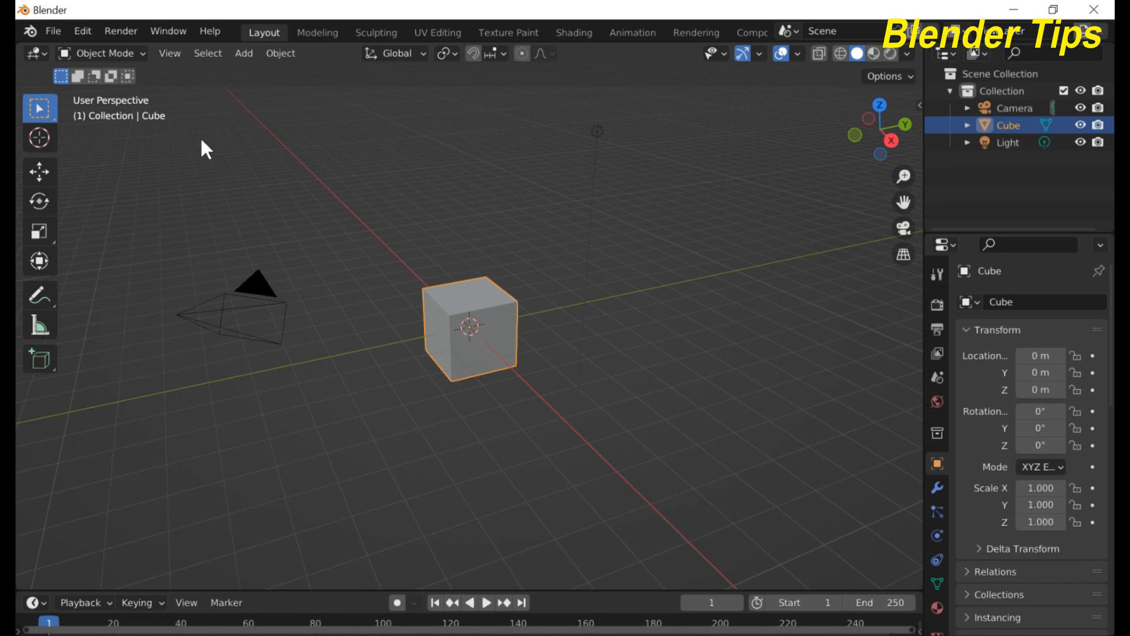
Open the preferences' file paths and check the registered asset libraries, including both plant_library entries
left_click(86, 27)
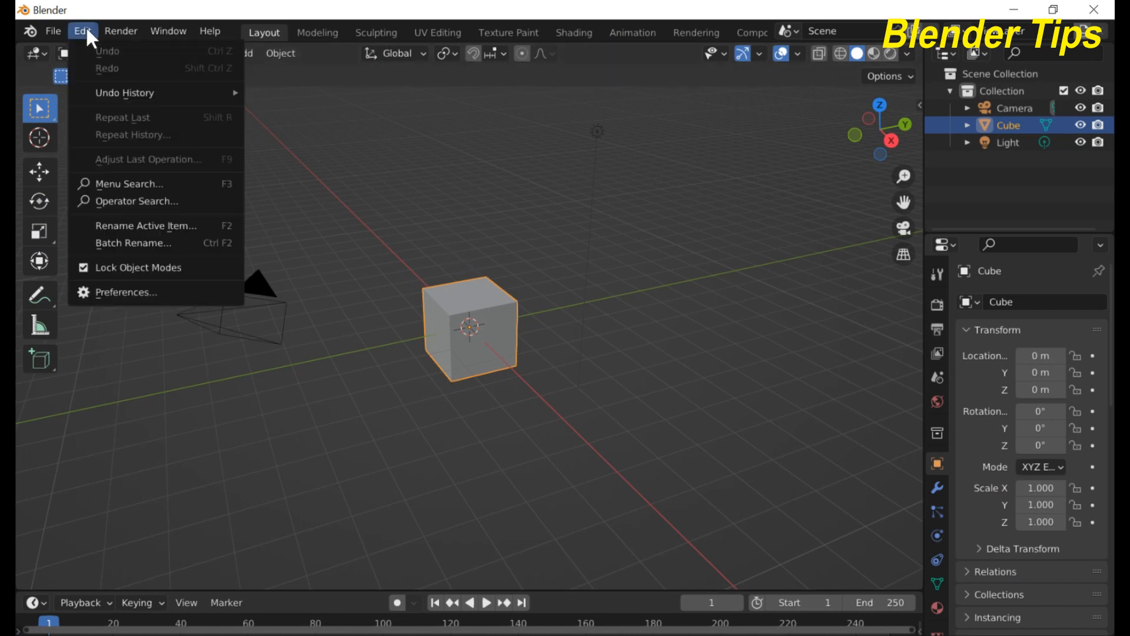
left_click(121, 292)
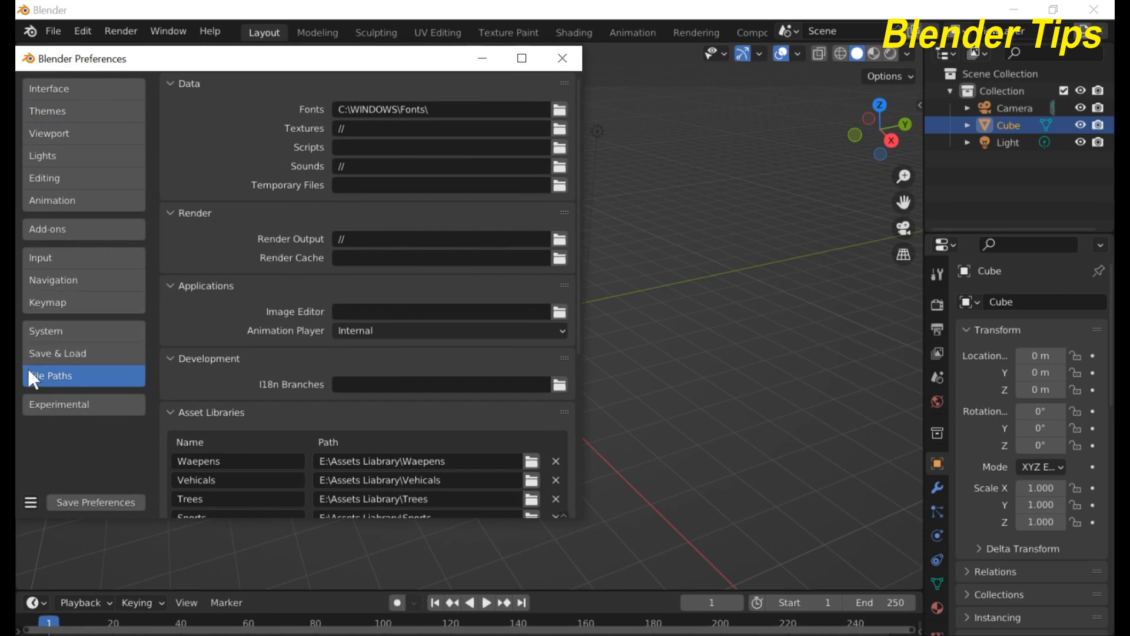
scroll(370, 362, "down", 10)
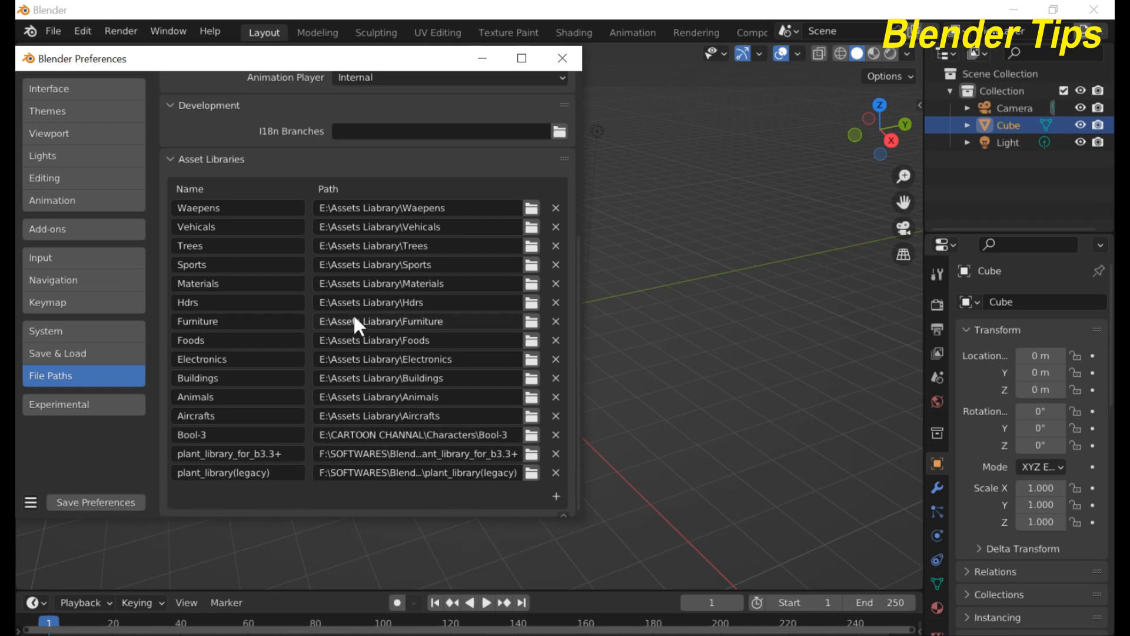
Check the add-ons list for the enabled Biome-Reader add-on and close the preferences
left_click(47, 229)
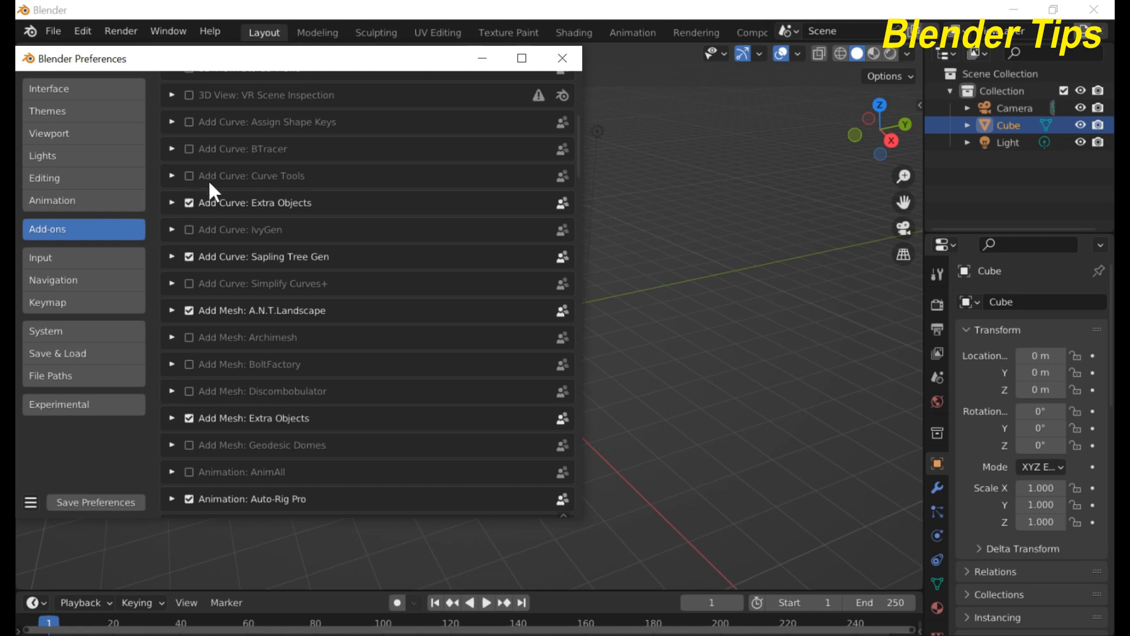
scroll(408, 197, "up", 10)
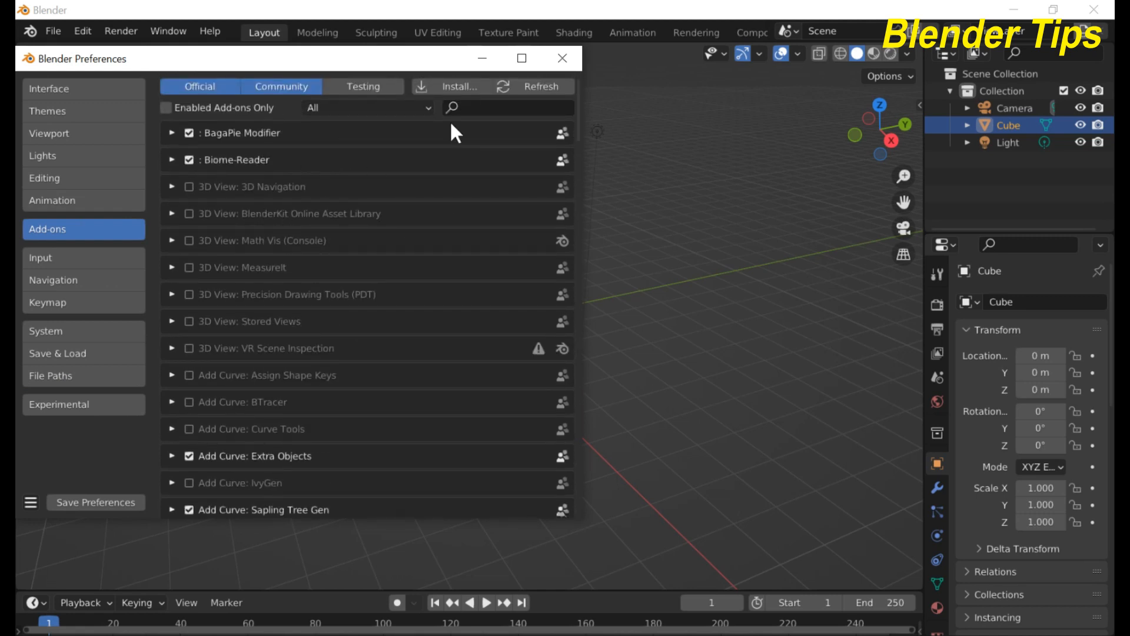
scroll(269, 199, "down", 1)
scroll(270, 199, "up", 1)
left_click(578, 62)
scroll(579, 335, "down", 2)
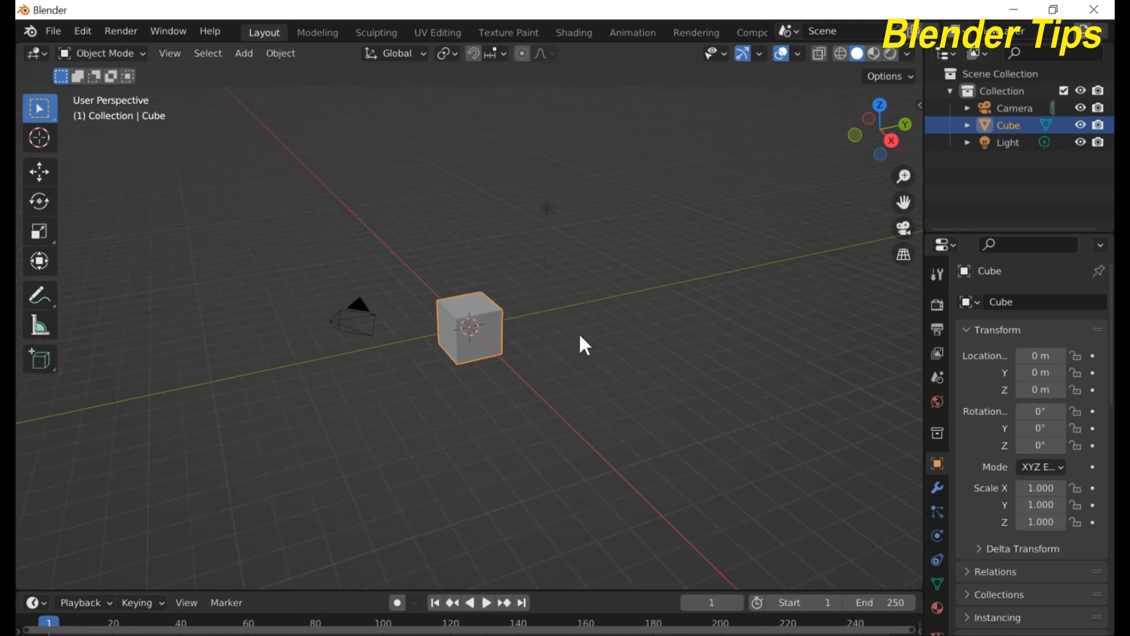
middle_click_drag(579, 335, 537, 344)
scroll(523, 332, "up", 3)
scroll(522, 333, "down", 3)
scroll(565, 327, "up", 4)
scroll(566, 328, "down", 2)
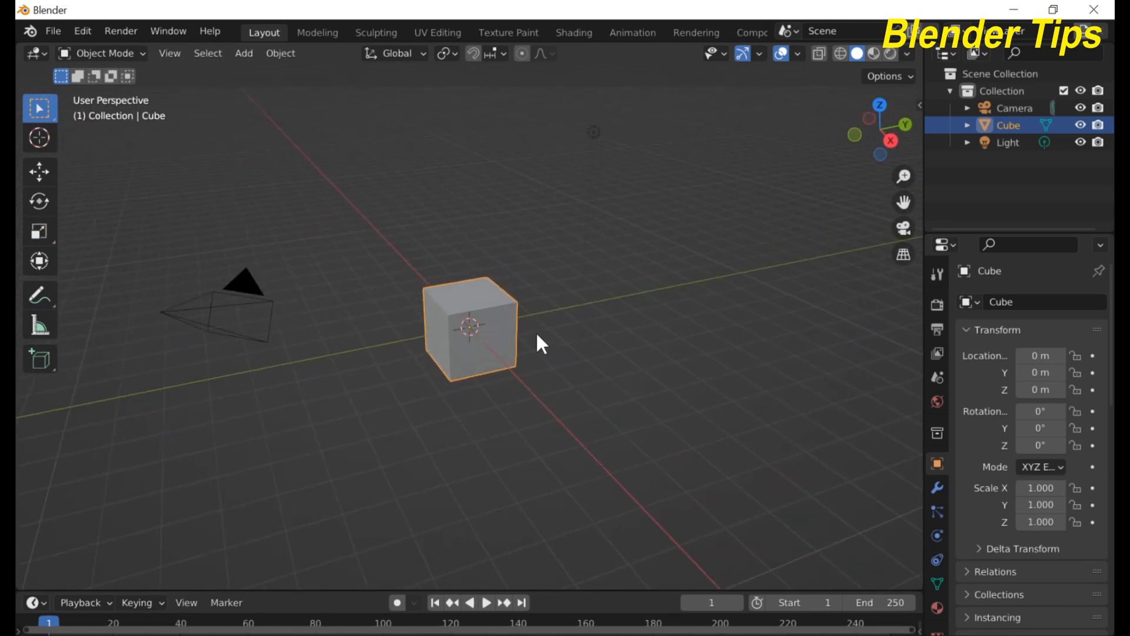
scroll(524, 318, "down", 1)
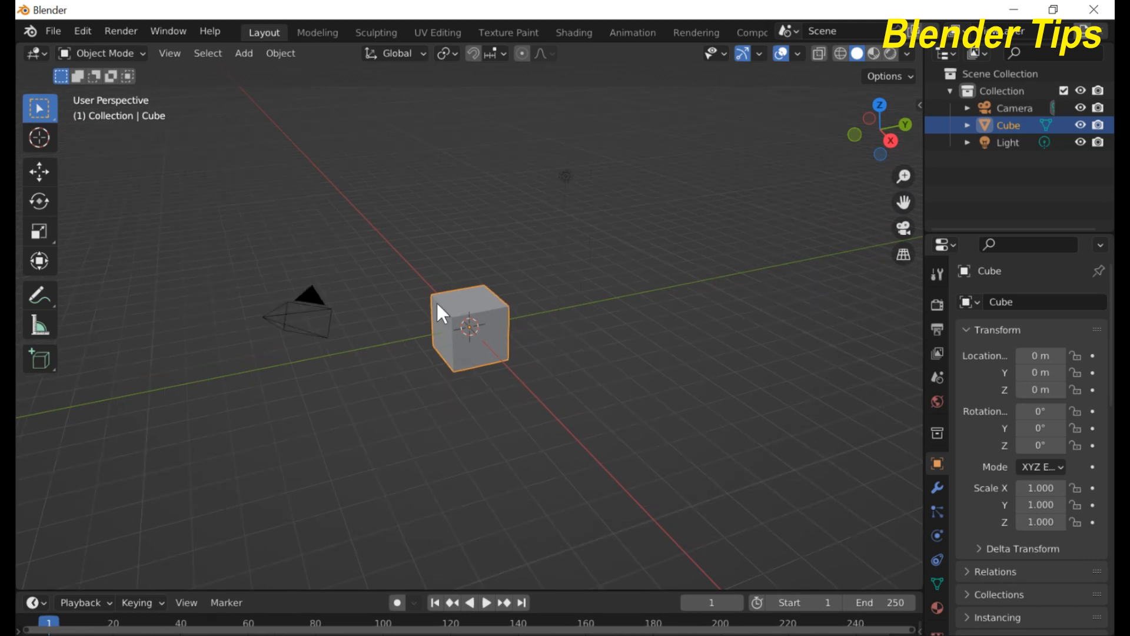
Delete the default camera, cube and light from the scene
left_click_drag(183, 214, 589, 382)
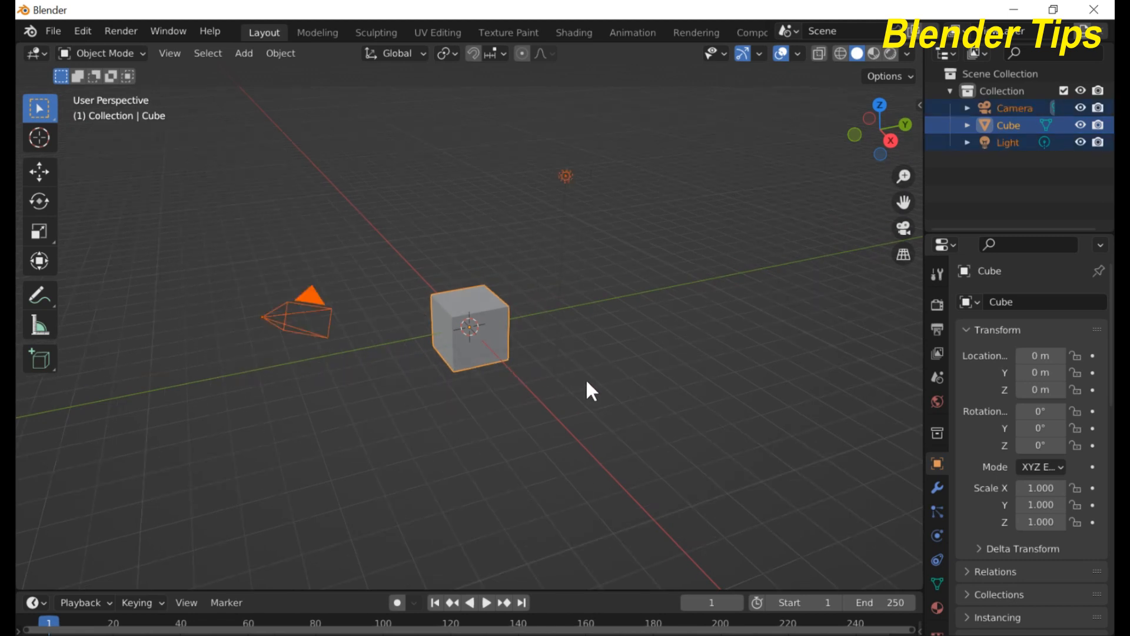
key("Delete")
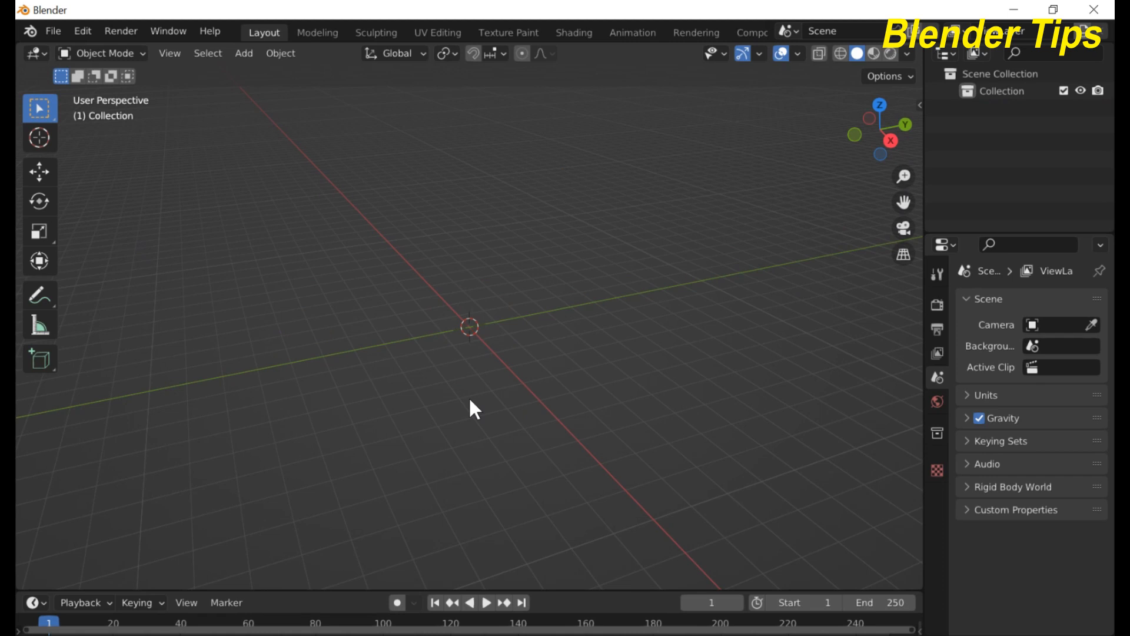
Add a mesh plane at the origin and scale it up uniformly to about 7.087
key("shift+a")
mouse_move(474, 311)
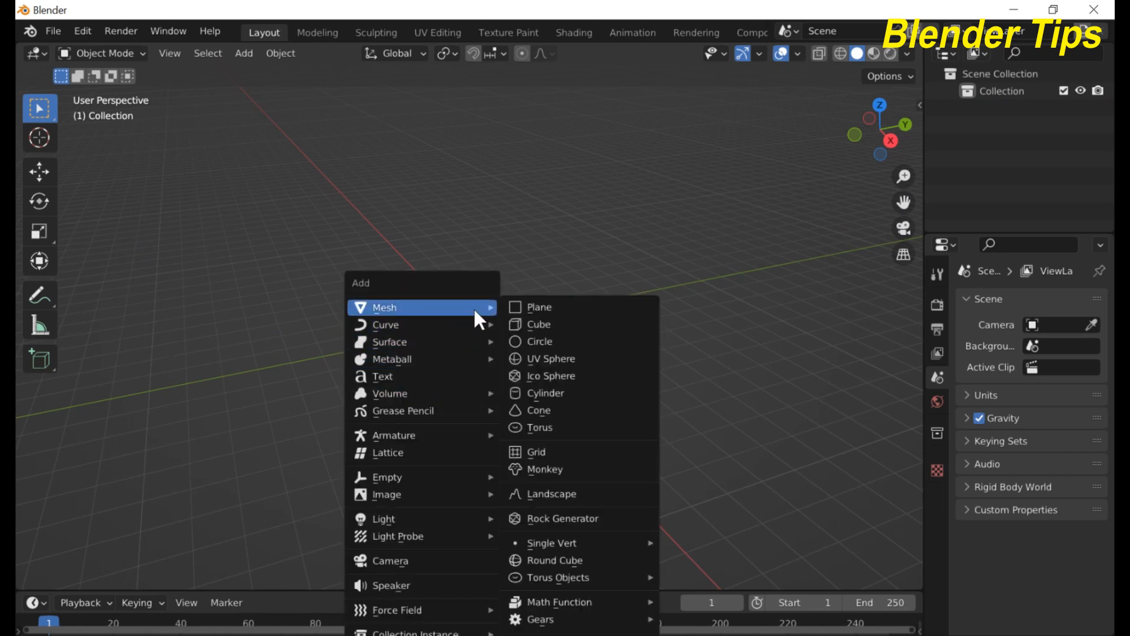
left_click(544, 303)
key("s")
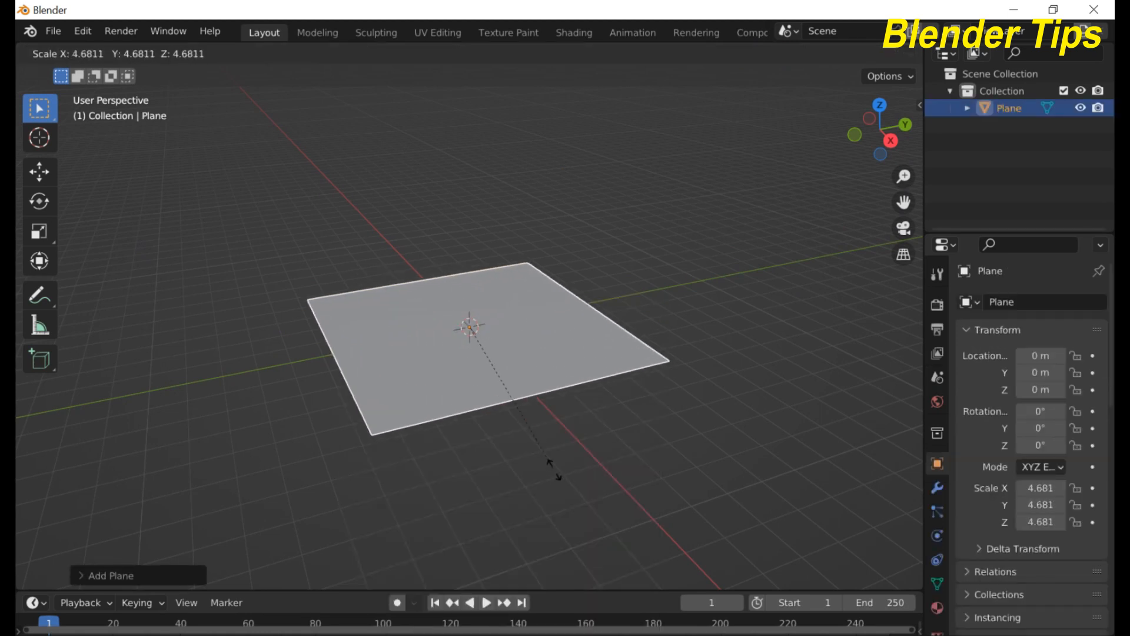
left_click(590, 529)
Assign the plane as the scatter emitter in the Biome-Reader add-on
middle_click_drag(580, 340, 562, 339)
key("n")
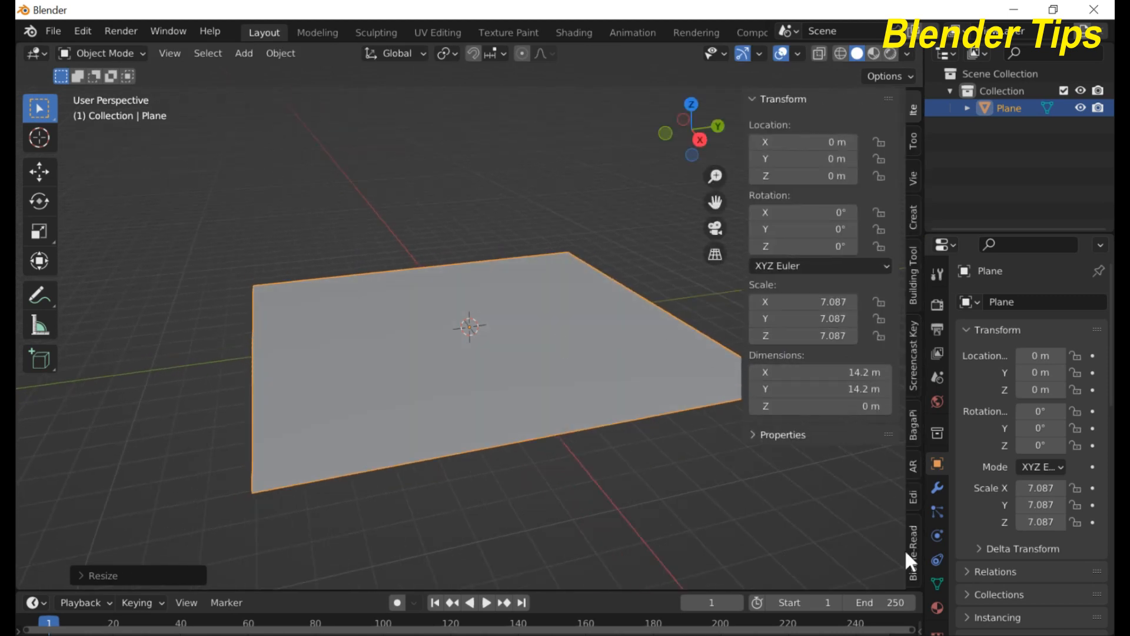
left_click(914, 564)
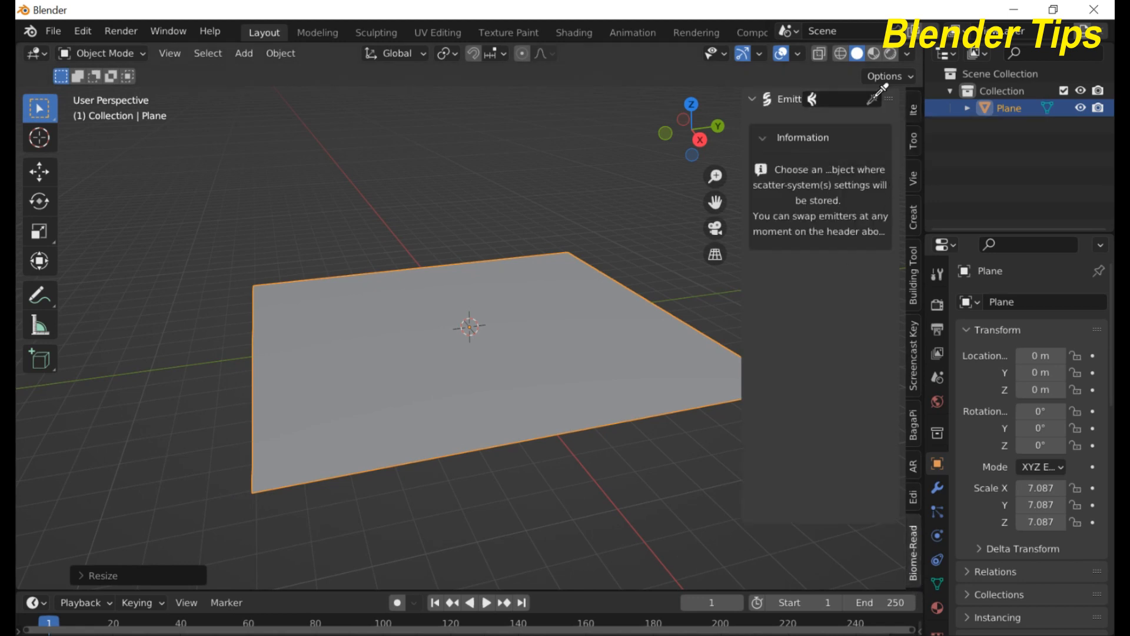
left_click(873, 99)
left_click(479, 380)
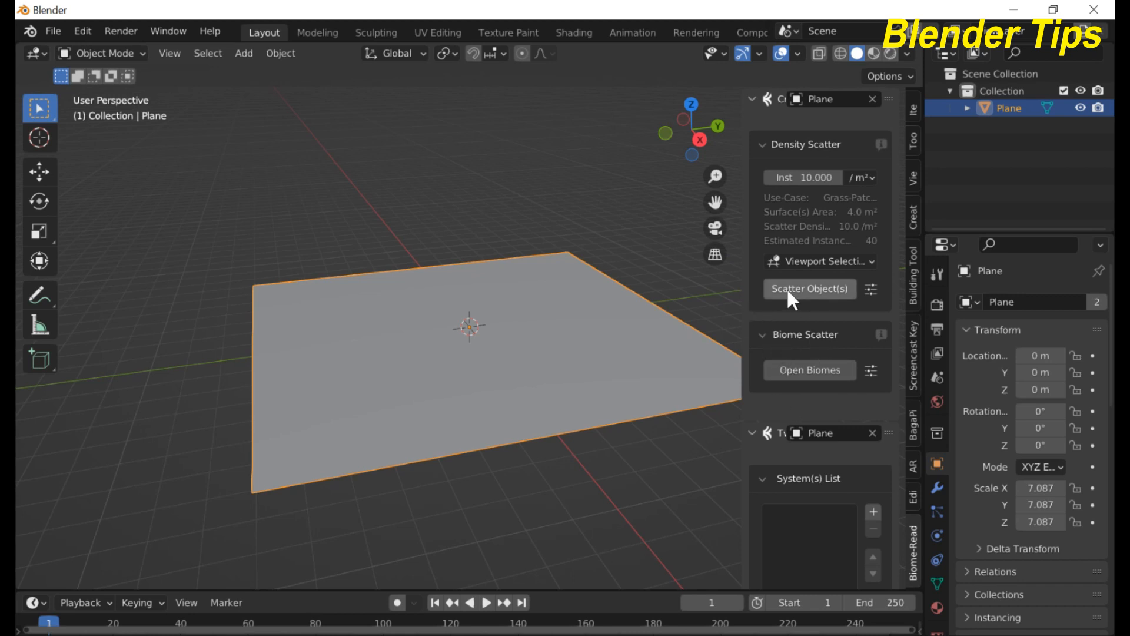
Open the biome library for the plane, widen its window and look through the Autumn biomes
left_click(863, 262)
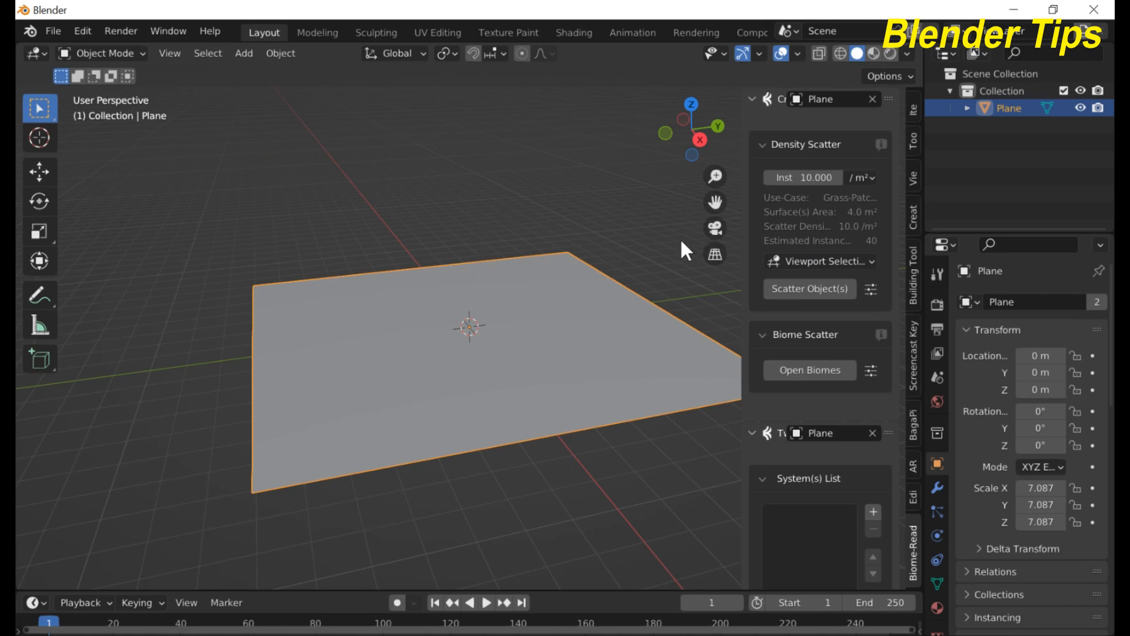
left_click(811, 372)
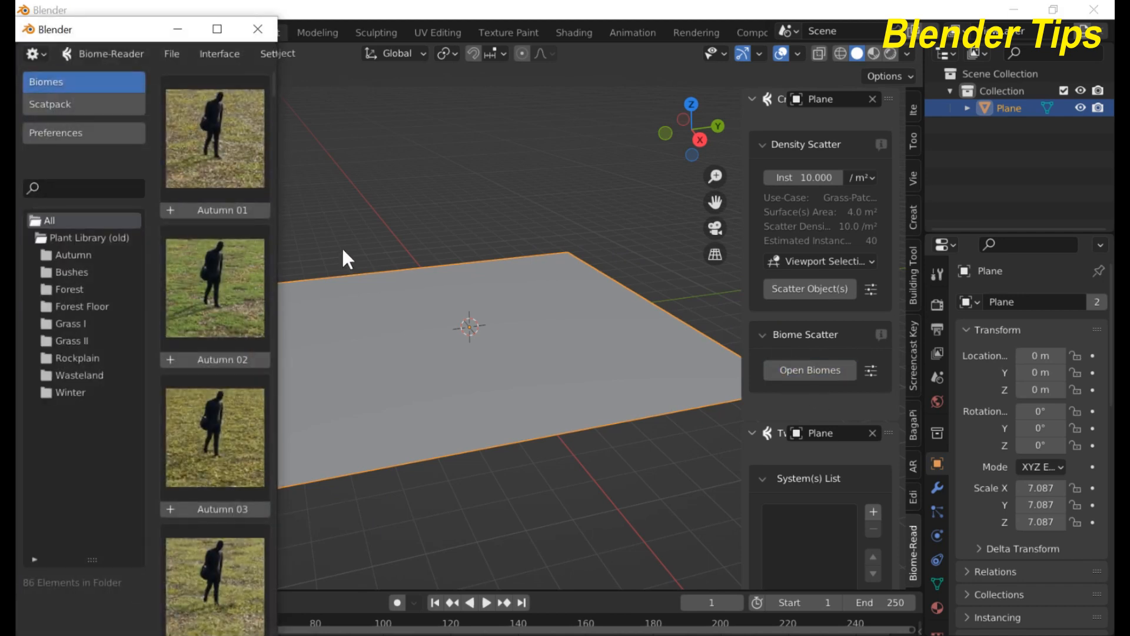
scroll(205, 203, "down", 3)
scroll(204, 201, "up", 3)
left_click_drag(282, 212, 318, 213)
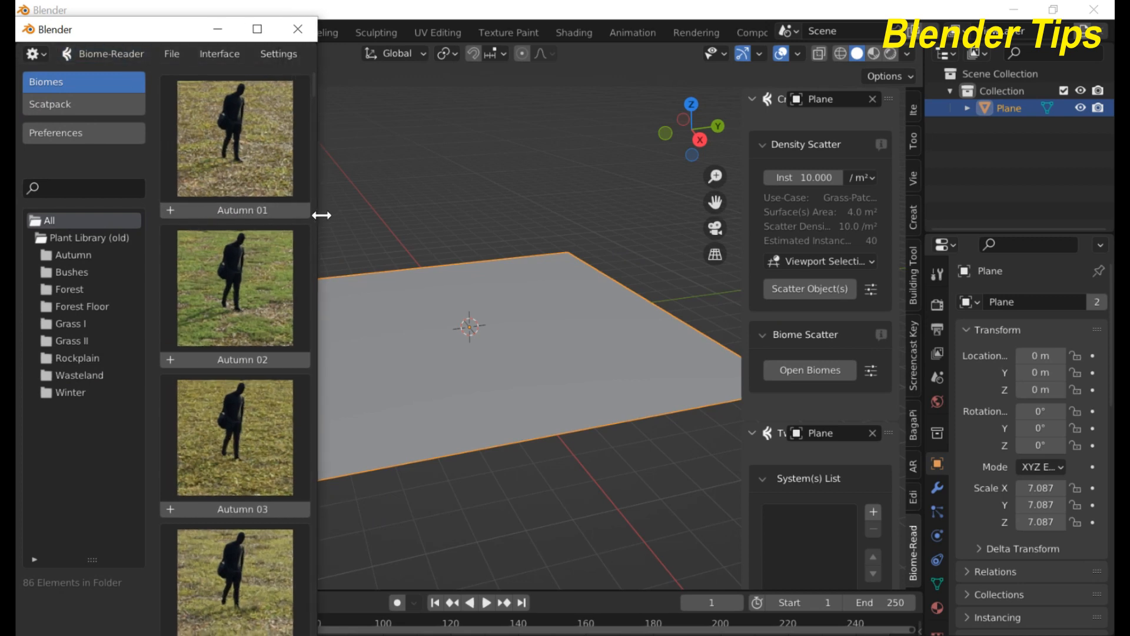
scroll(188, 204, "down", 2)
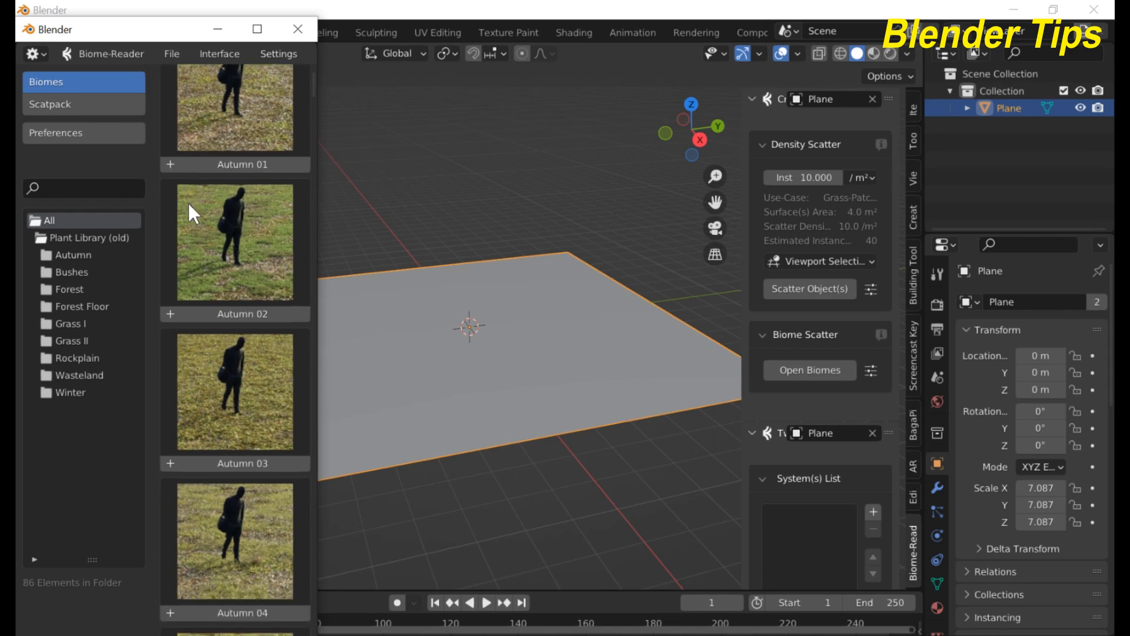
scroll(188, 202, "up", 2)
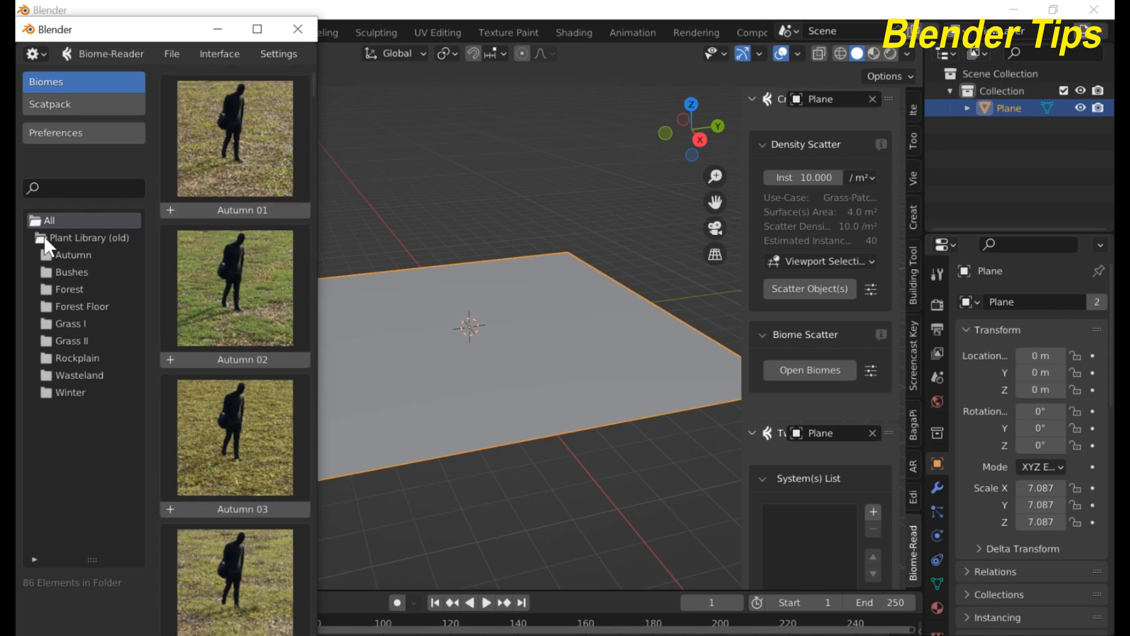
Look through the Autumn, Bushes, Forest, Forest Floor and Grass I folders of the biome library
left_click(73, 259)
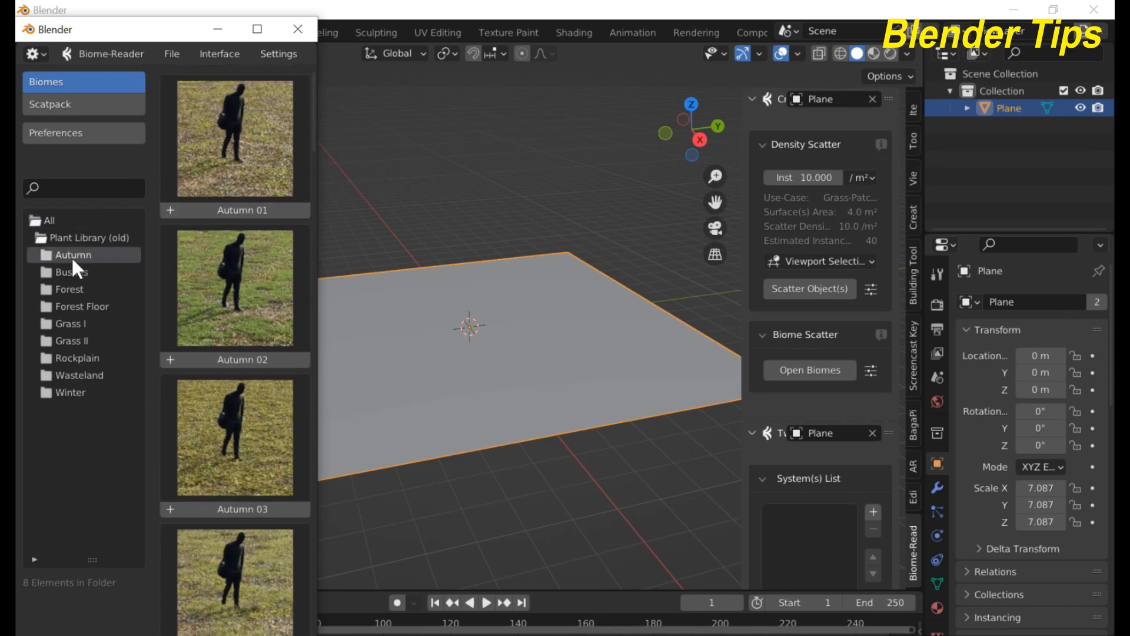
left_click(69, 273)
left_click(66, 289)
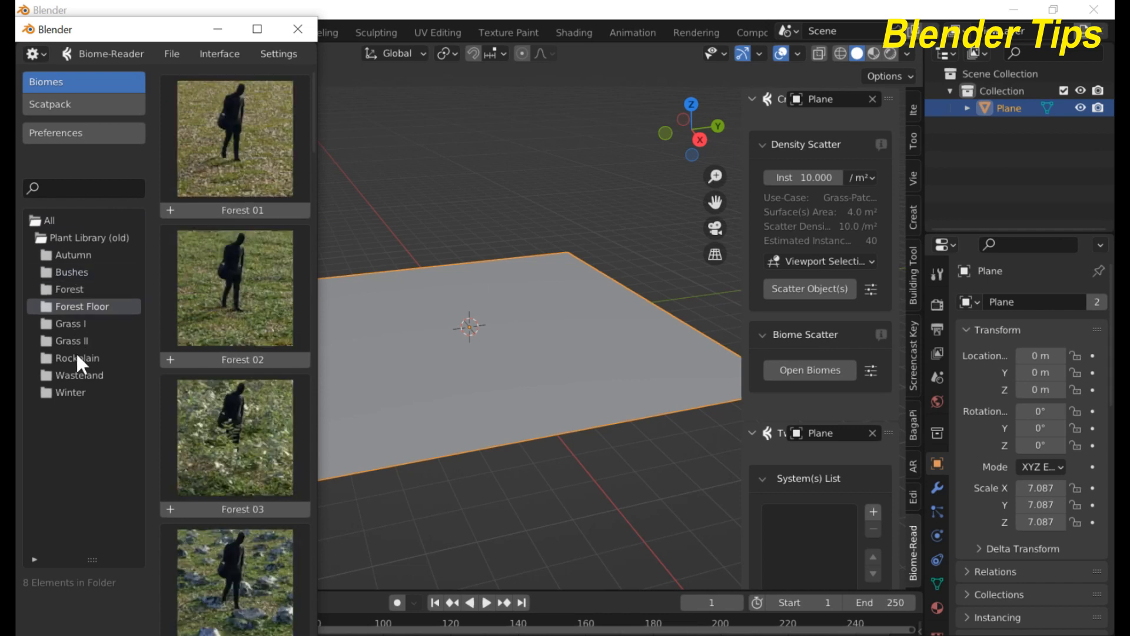
left_click(77, 324)
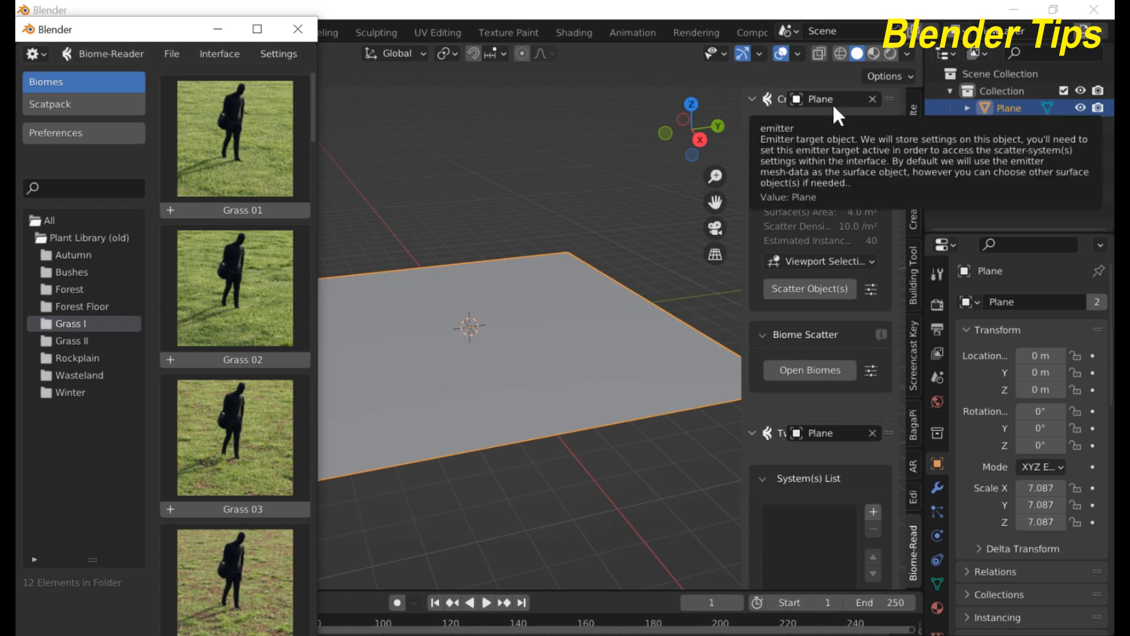
Scatter the Bushes 05 biome from the Bushes folder over the plane
left_click(73, 275)
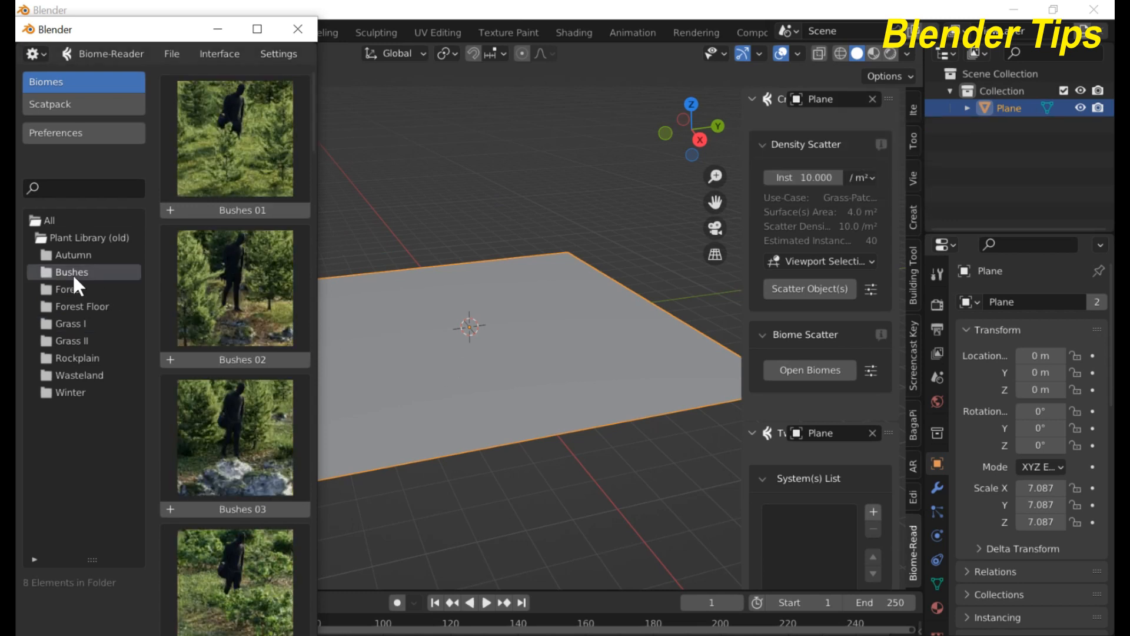
scroll(257, 254, "down", 5)
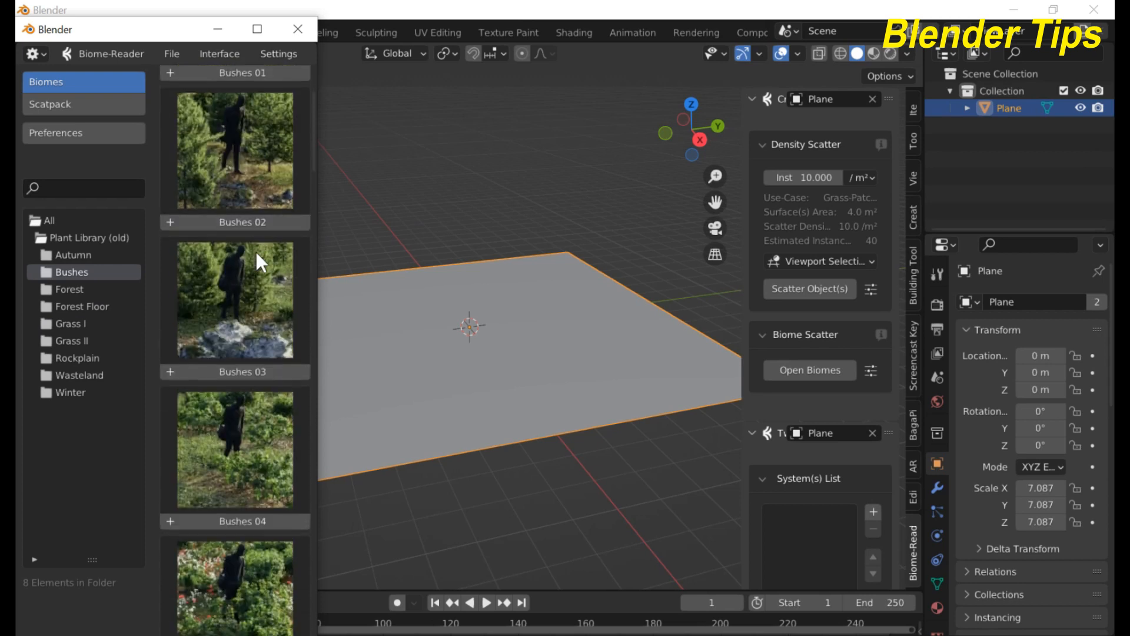
scroll(256, 250, "down", 3)
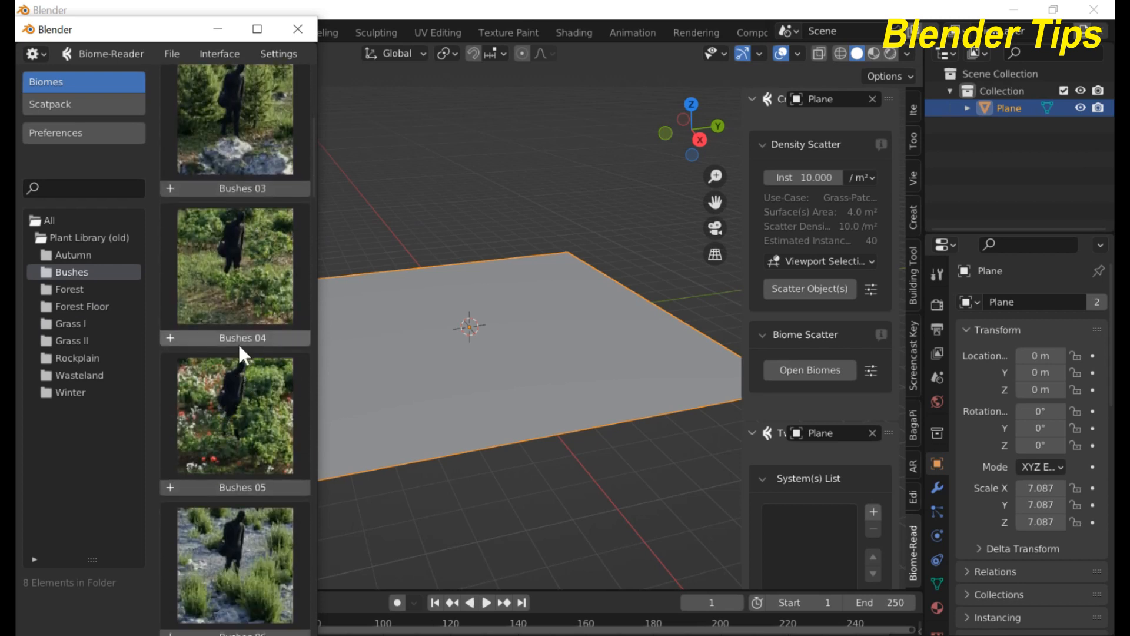
left_click(210, 488)
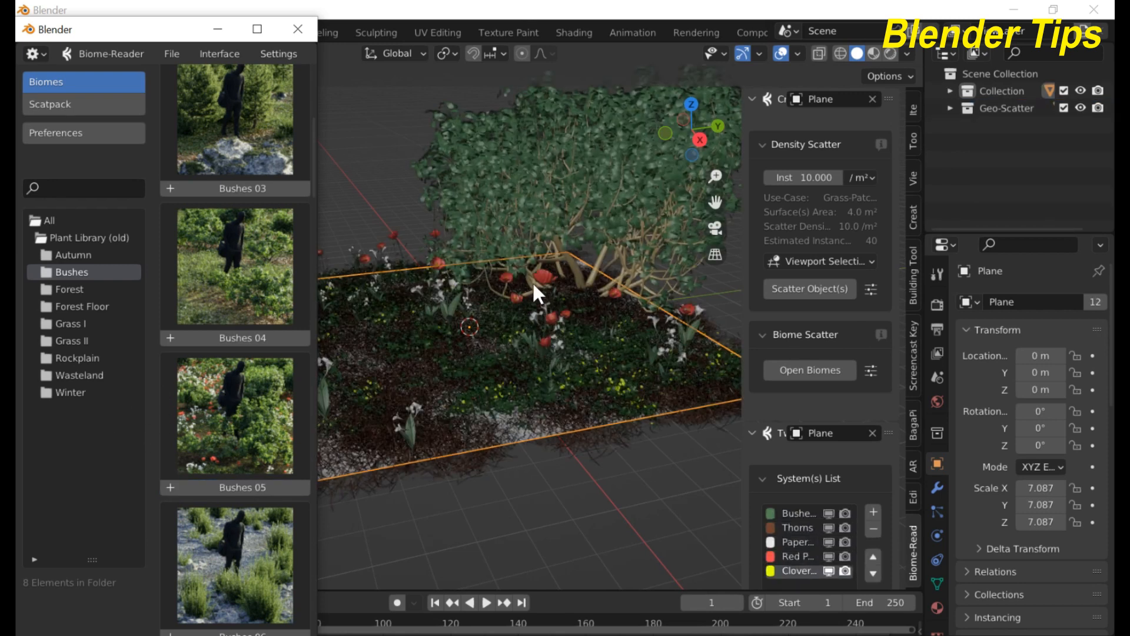
Examine the scattered bushes, flowers and ground cover on the plane from several angles, both close up and from a distance
scroll(513, 324, "down", 4)
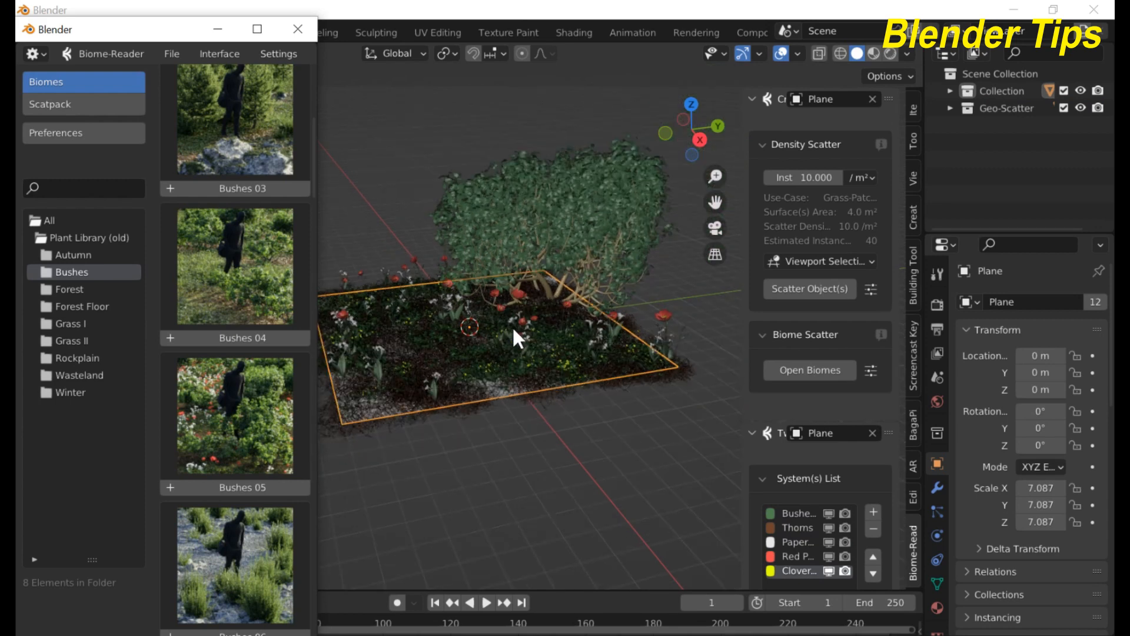
middle_click_drag(512, 328, 587, 331)
scroll(577, 289, "up", 4)
scroll(577, 289, "down", 4)
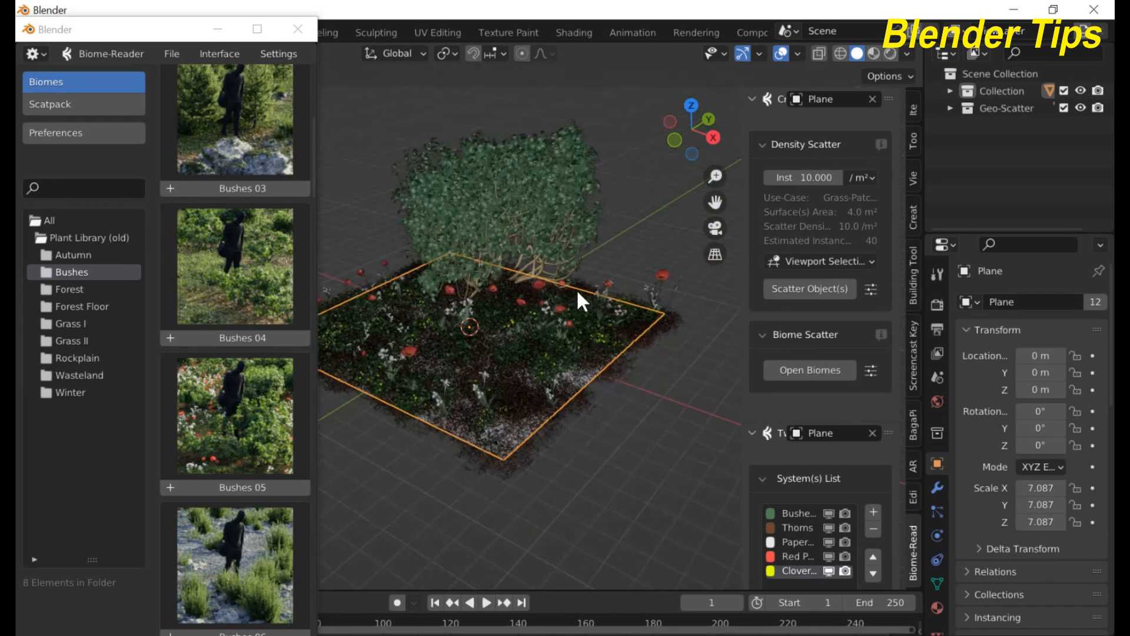
middle_click_drag(577, 288, 560, 309)
scroll(583, 305, "up", 3)
scroll(576, 297, "down", 2)
scroll(504, 292, "up", 3)
scroll(498, 296, "down", 2)
scroll(560, 309, "up", 4)
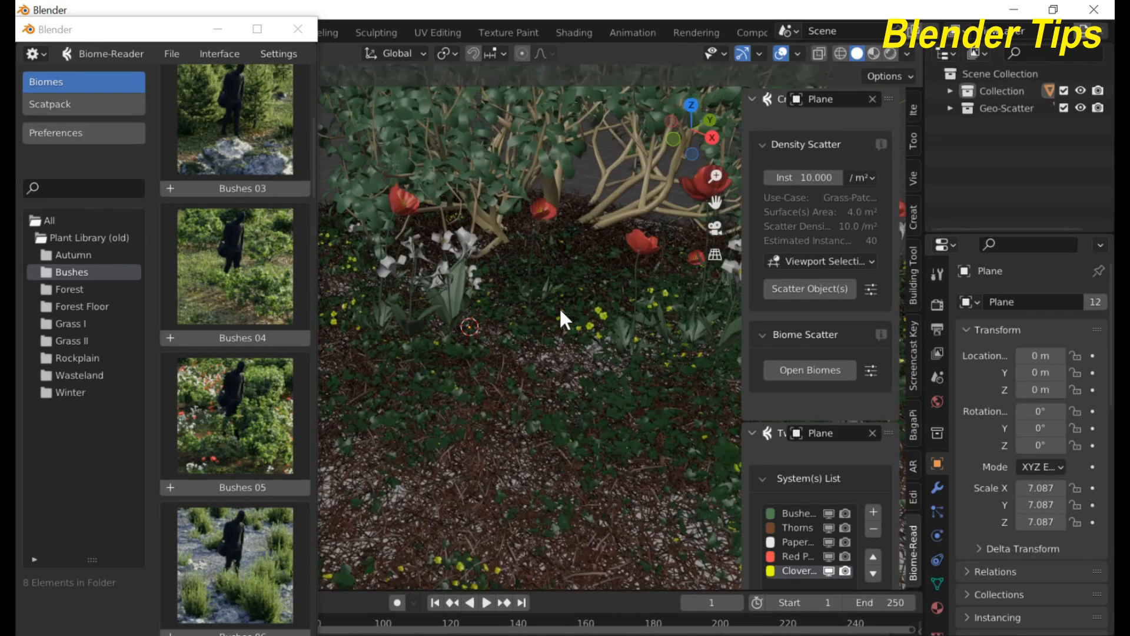
scroll(558, 307, "down", 5)
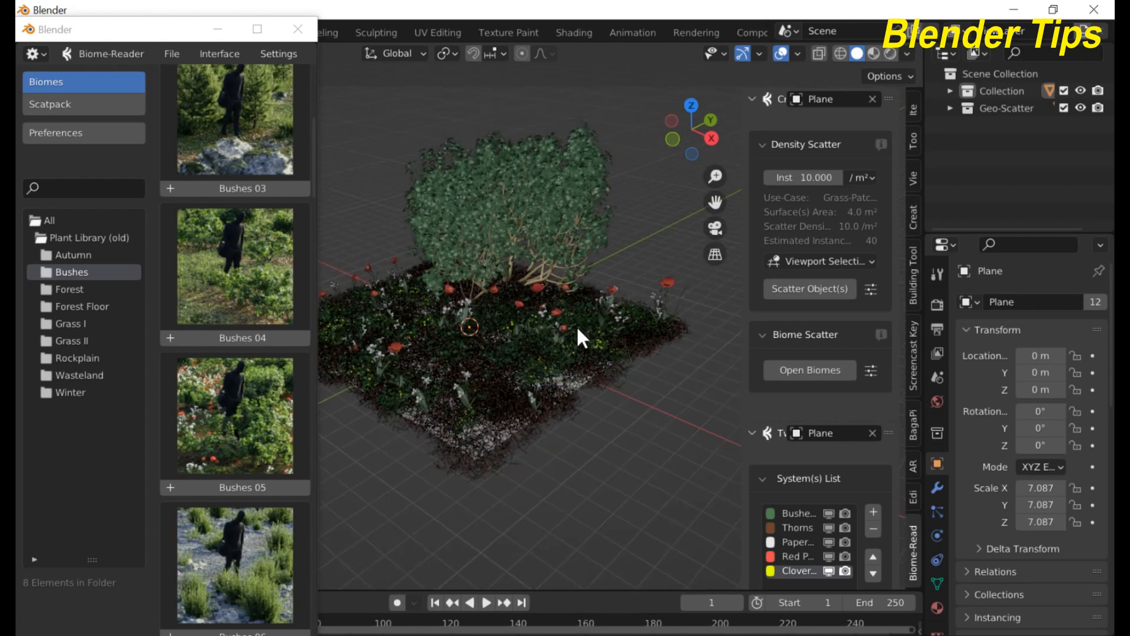
middle_click_drag(578, 331, 494, 271)
scroll(504, 325, "up", 4)
scroll(560, 322, "up", 3)
scroll(559, 309, "up", 2)
scroll(559, 309, "down", 6)
scroll(449, 315, "up", 4)
scroll(449, 316, "down", 4)
scroll(530, 299, "up", 4)
scroll(541, 306, "down", 4)
scroll(507, 258, "up", 5)
scroll(514, 242, "down", 1)
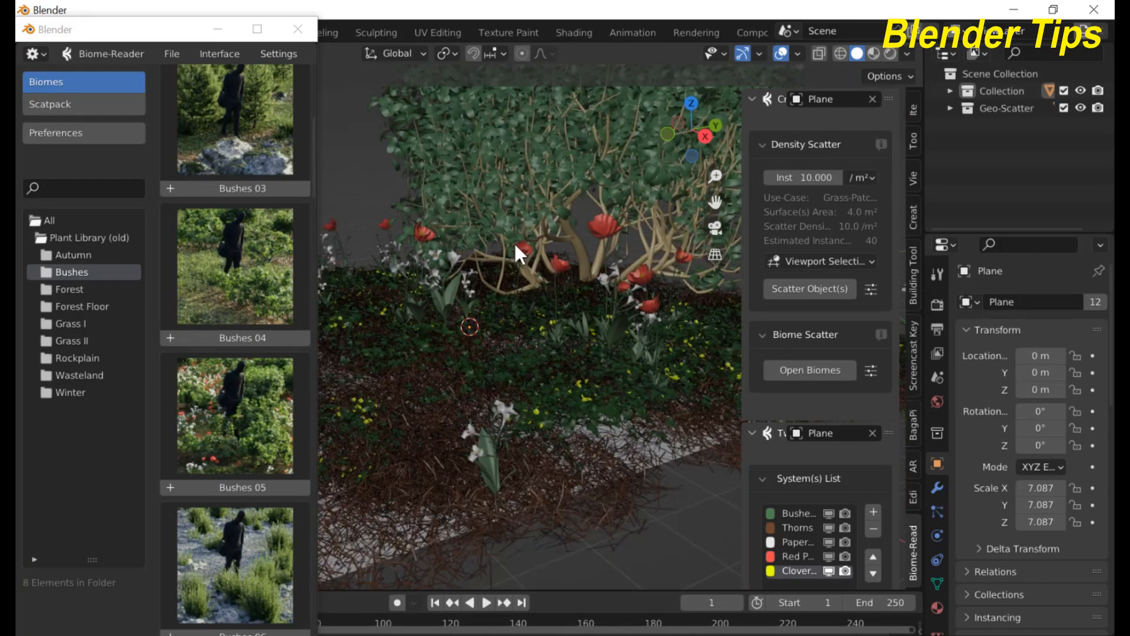
scroll(482, 378, "down", 4)
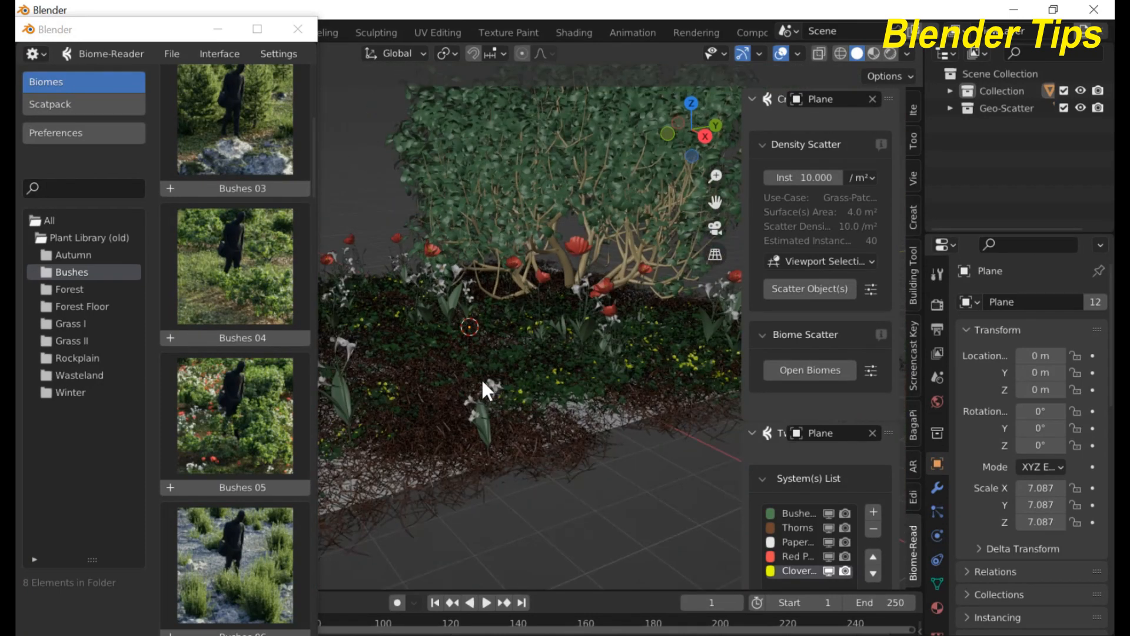
middle_click_drag(470, 342, 461, 379)
scroll(486, 332, "up", 5)
scroll(487, 333, "down", 5)
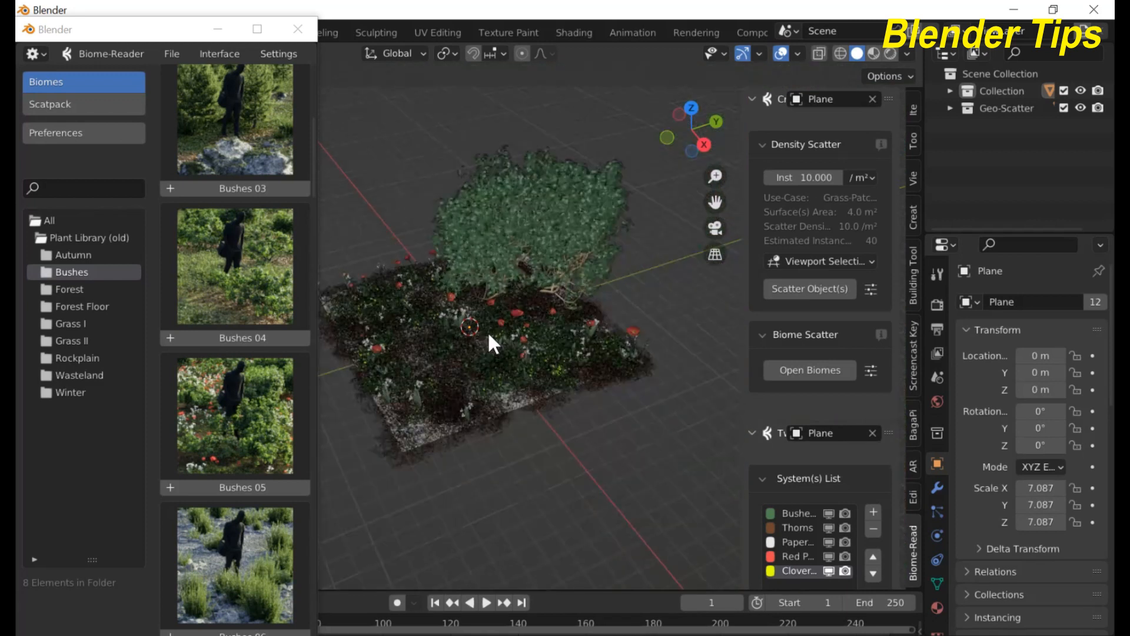
middle_click_drag(488, 332, 441, 315)
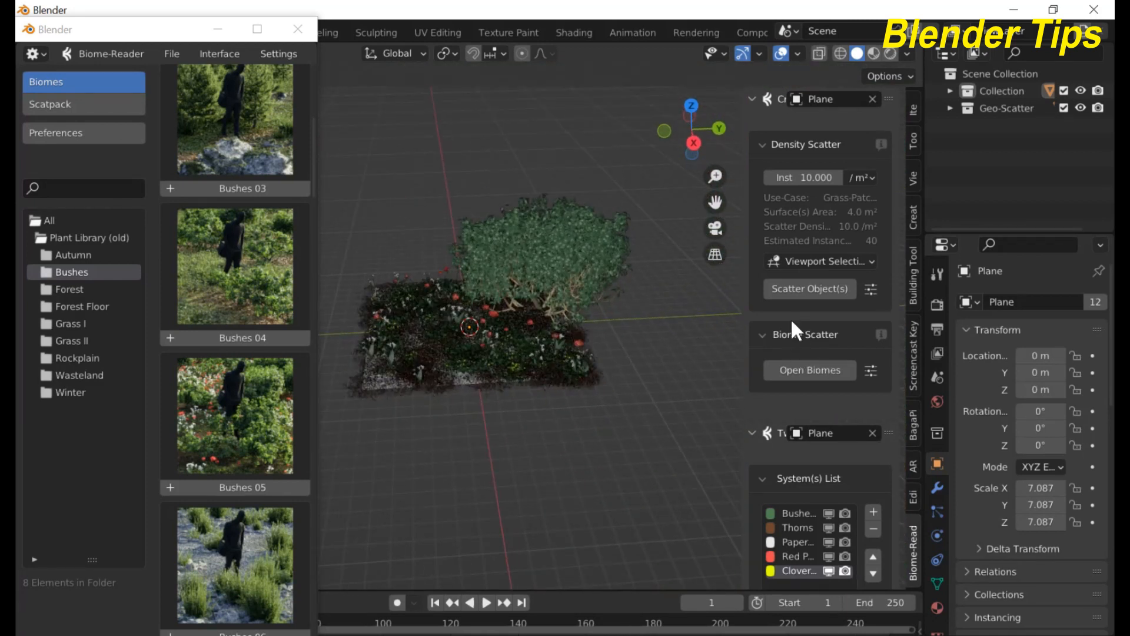
Widen the add-on sidebar, select the deciduous bushes scatter system, and toggle its viewport display off and back on
left_click_drag(742, 347, 712, 342)
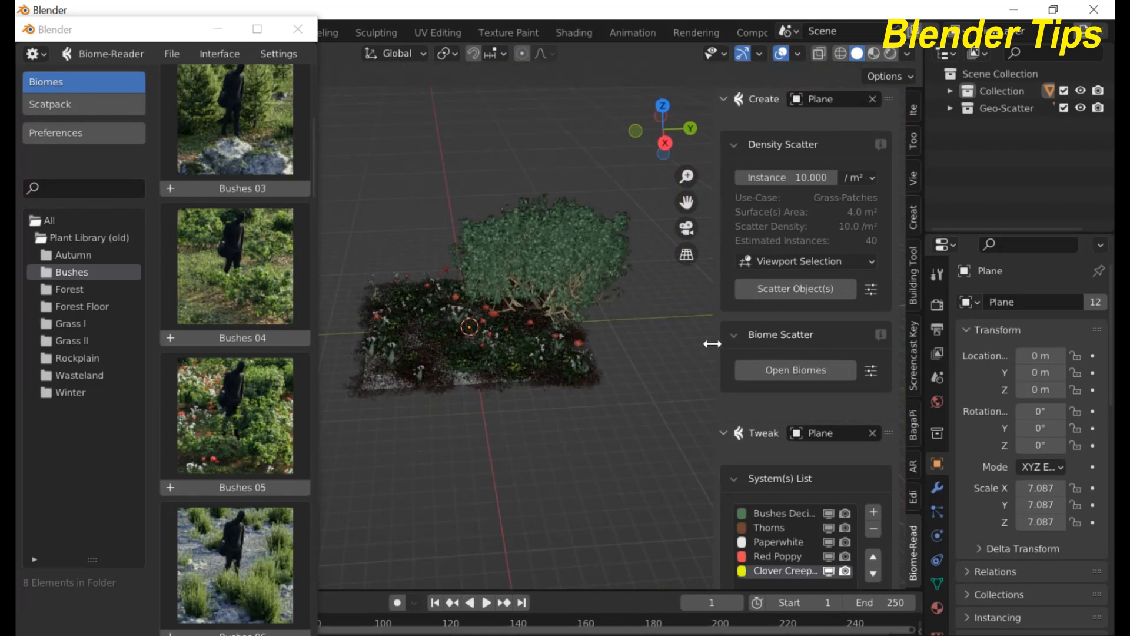
scroll(771, 341, "down", 6)
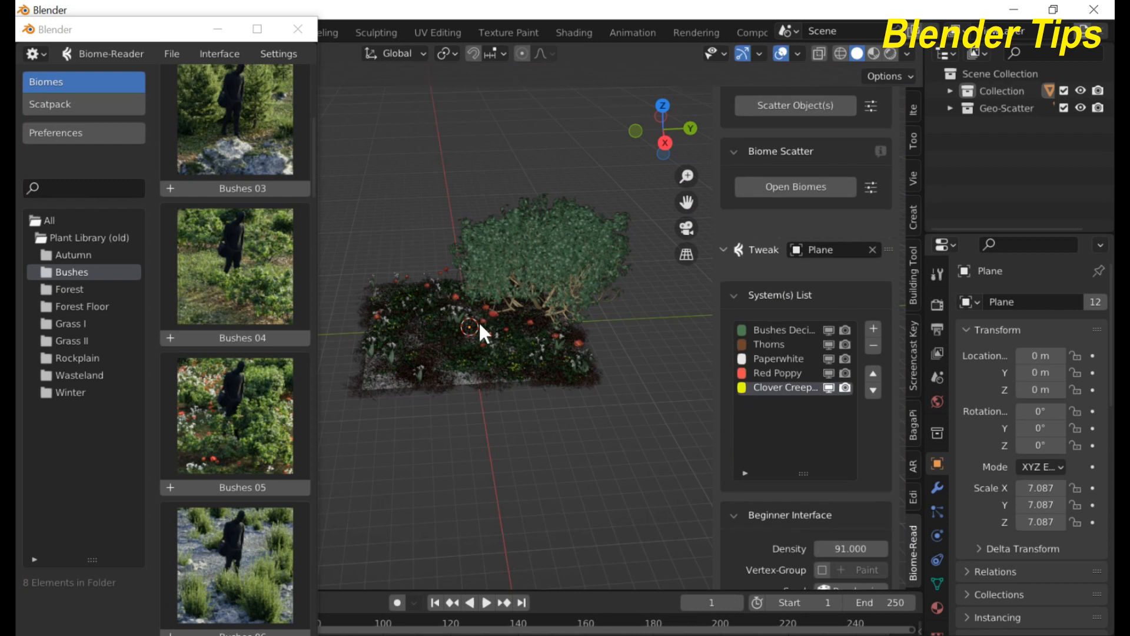
left_click(782, 331)
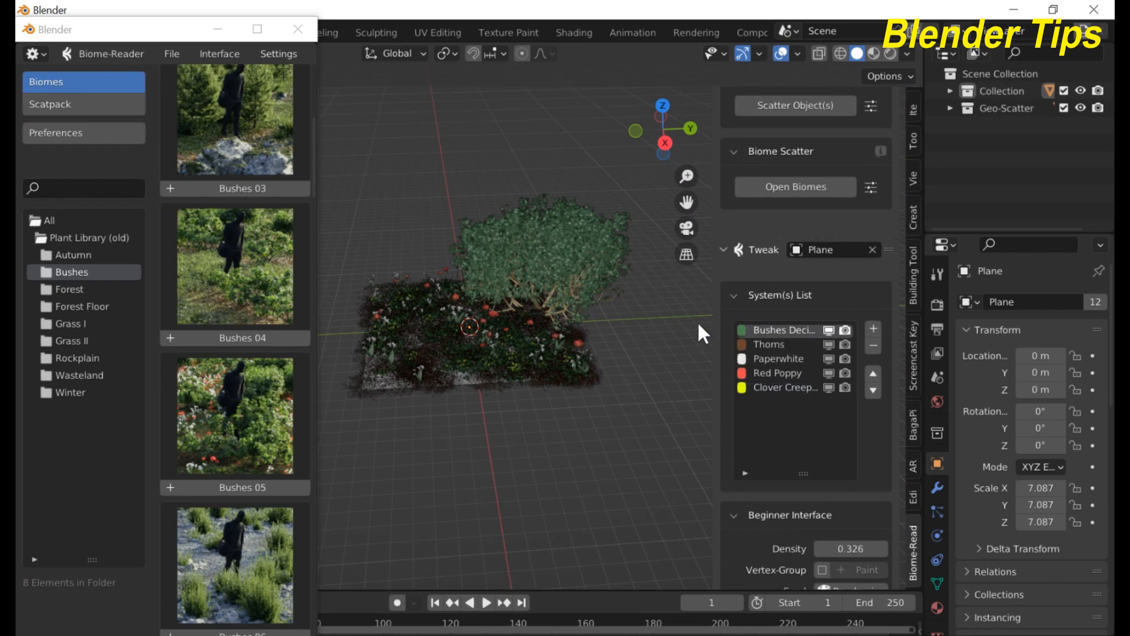
left_click(828, 330)
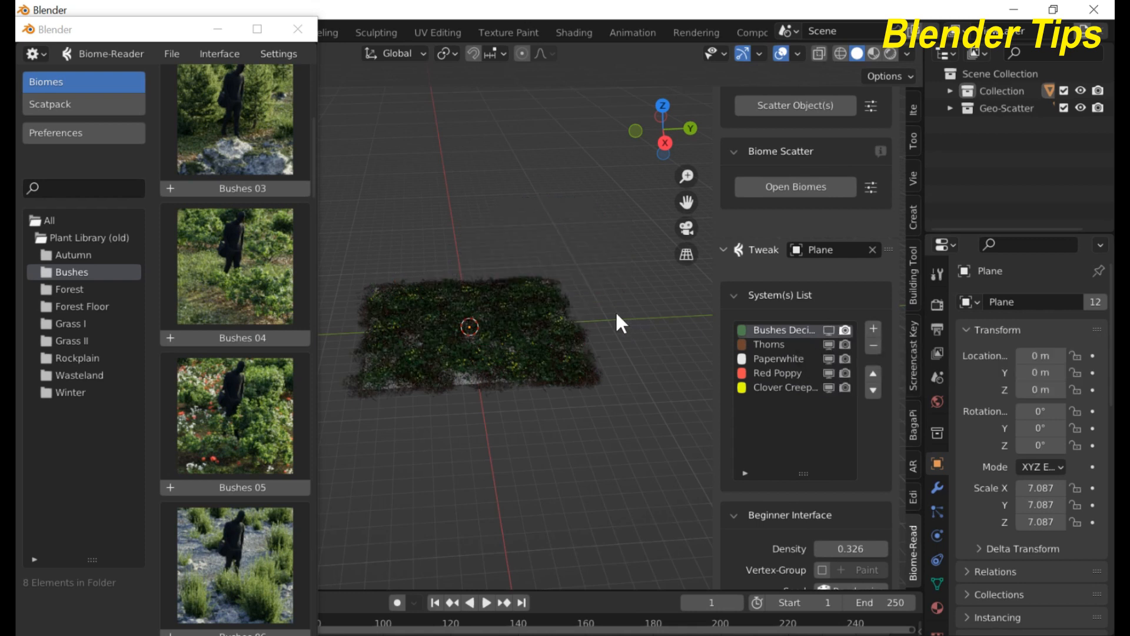
left_click(828, 331)
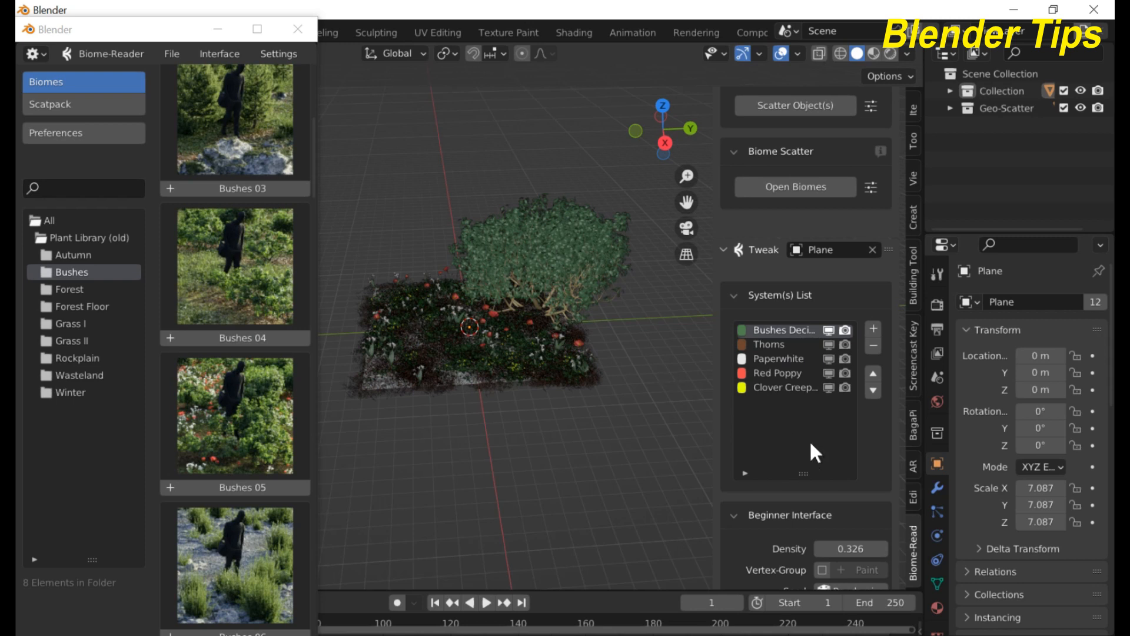
Raise the density of the deciduous bushes scatter system to 1.196
scroll(788, 494, "down", 2)
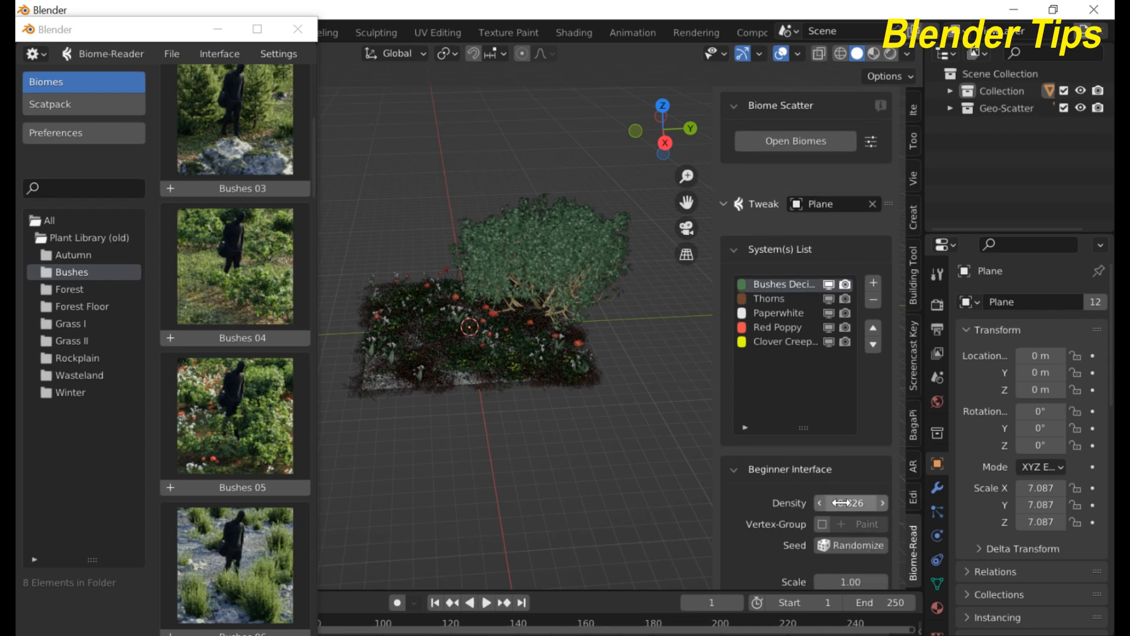
left_click(883, 503)
left_click(883, 503)
left_click(883, 503)
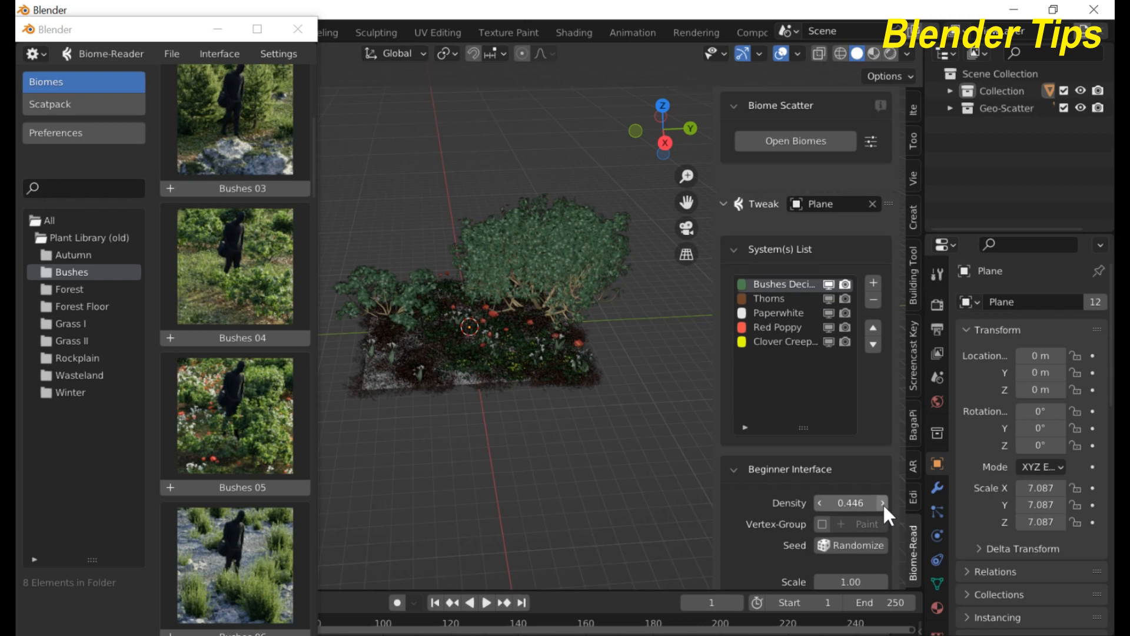
left_click(883, 503)
left_click(883, 503)
left_click(884, 502)
left_click(884, 502)
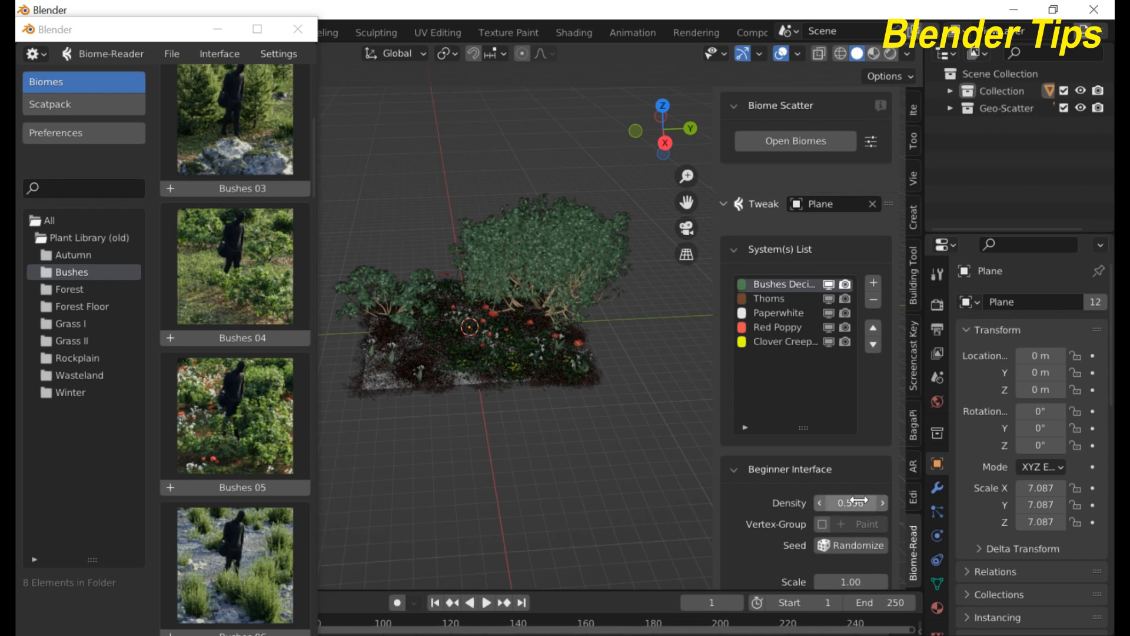
left_click_drag(852, 504, 890, 504)
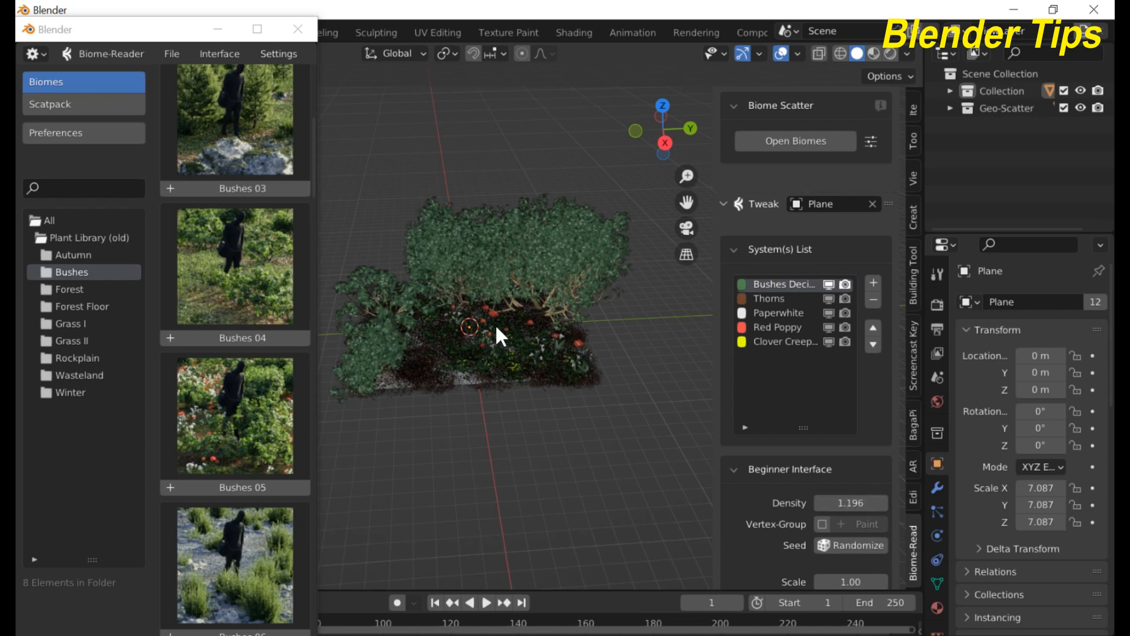
Select the clover scatter system and toggle its viewport display off and back on
middle_click_drag(496, 323, 529, 278)
scroll(529, 277, "up", 6)
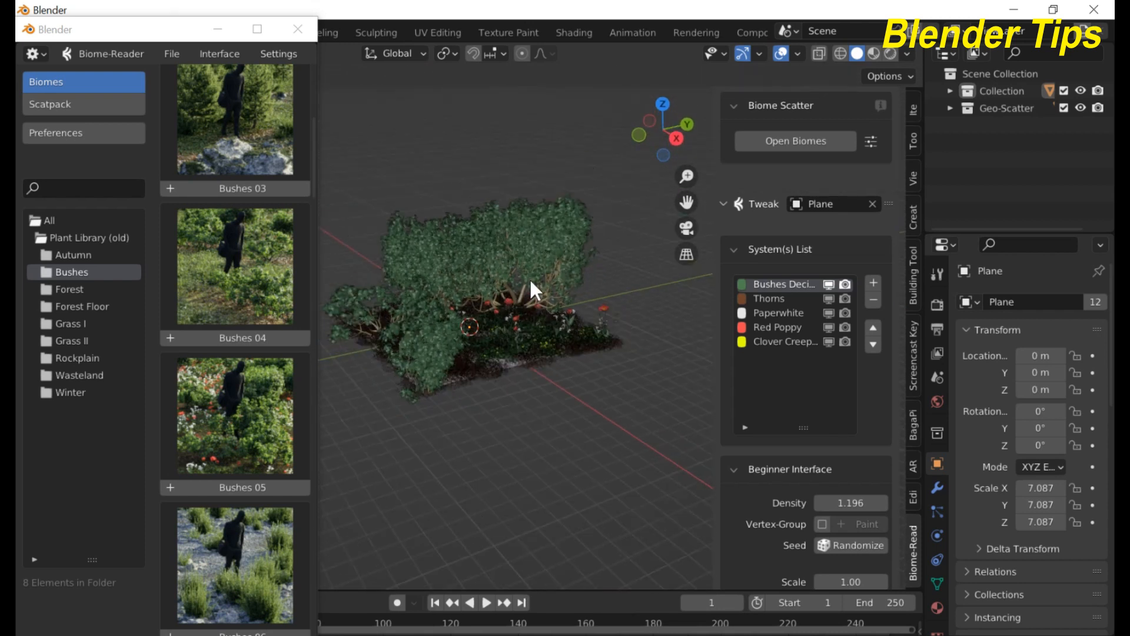
scroll(486, 293, "down", 8)
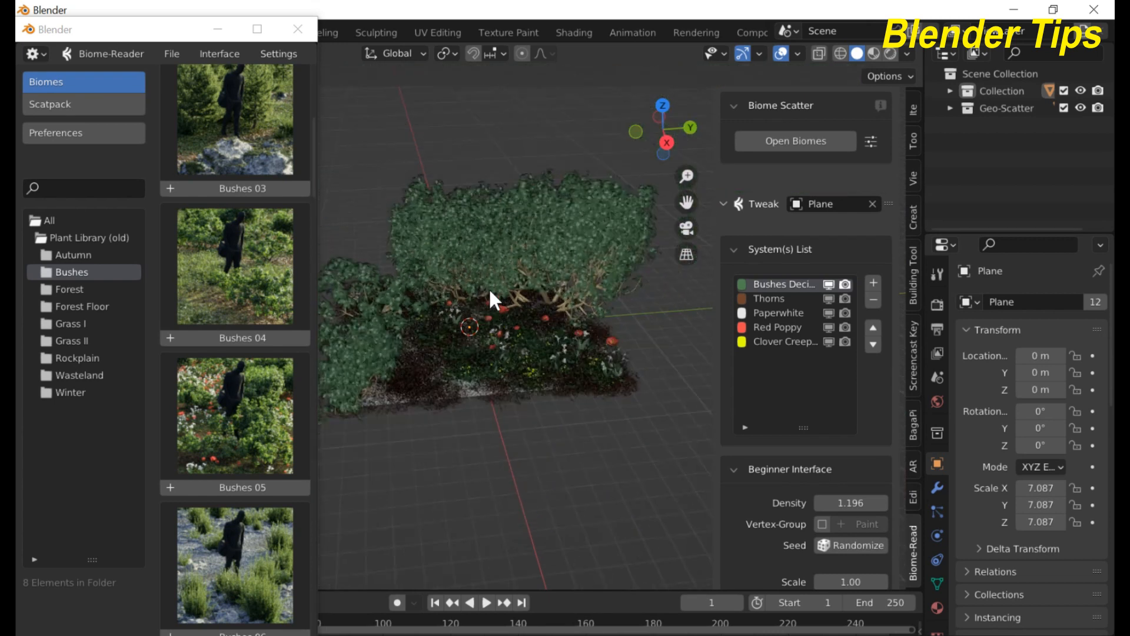
middle_click_drag(489, 289, 525, 297)
scroll(550, 294, "up", 3)
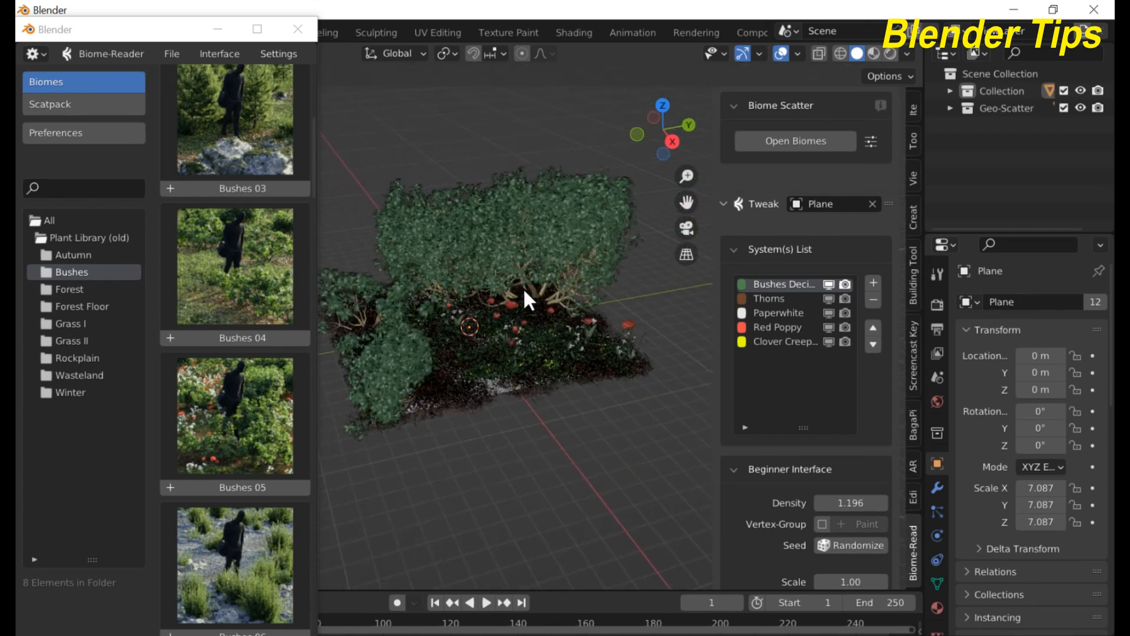
left_click(787, 343)
scroll(636, 365, "up", 2)
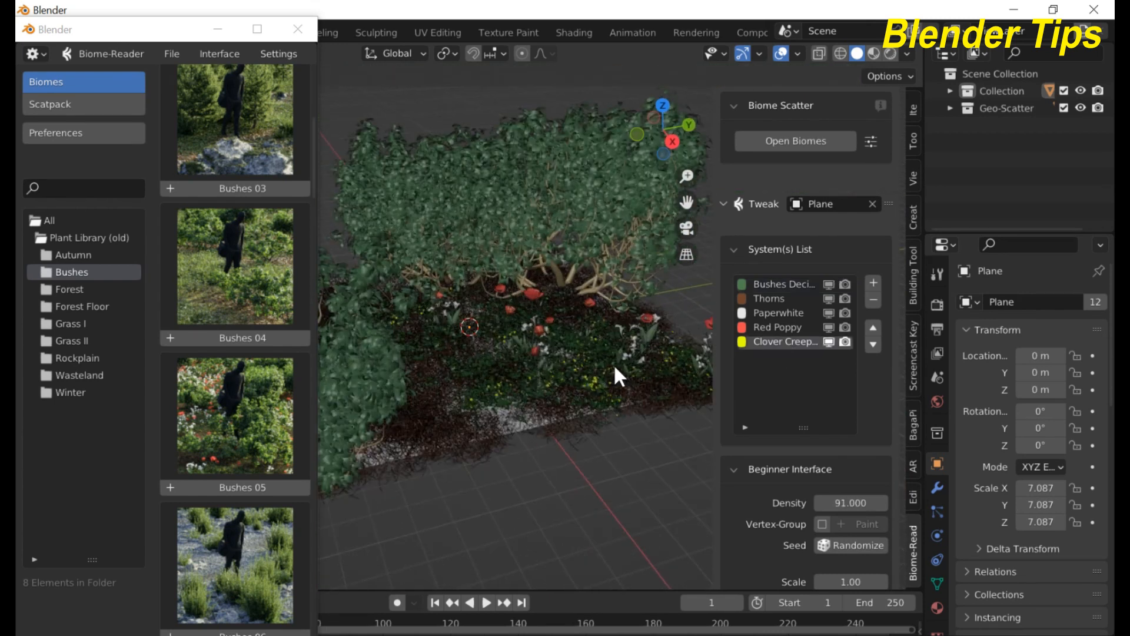
left_click(827, 343)
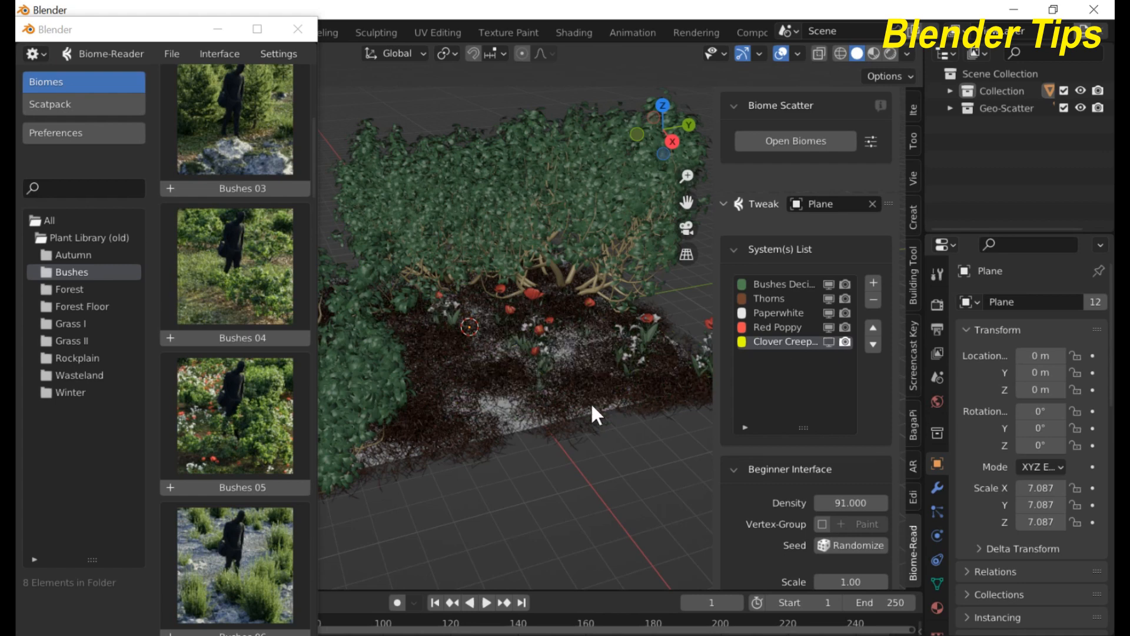
left_click(833, 342)
Raise the density of the clover scatter system to 103.480
scroll(606, 381, "up", 2)
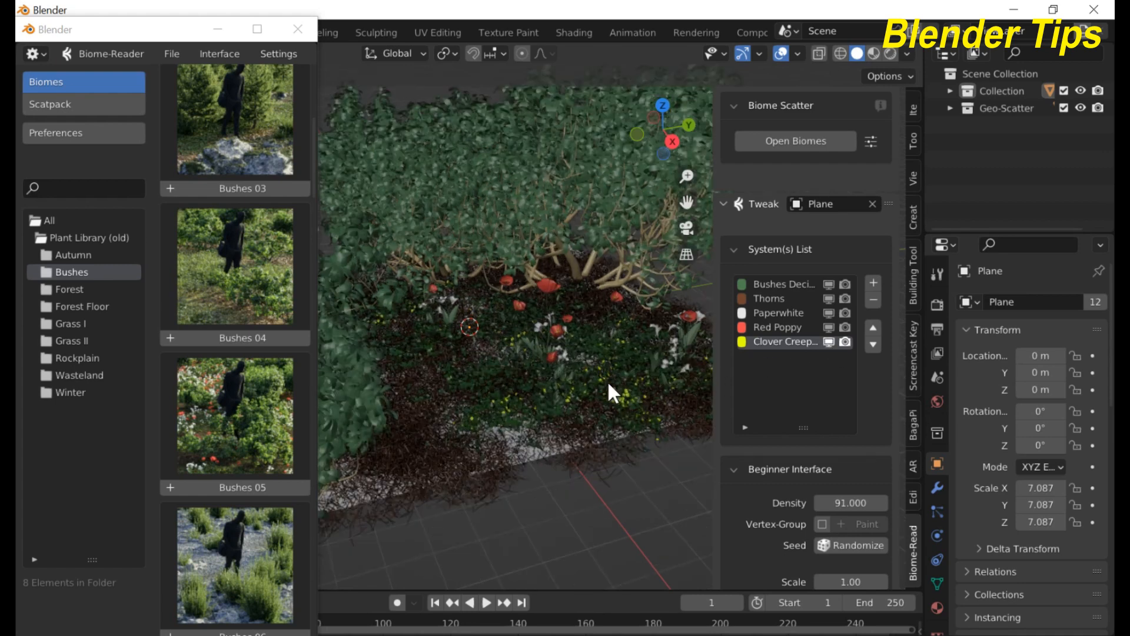
scroll(607, 381, "down", 2)
middle_click_drag(608, 381, 579, 382)
scroll(578, 382, "up", 2)
scroll(579, 380, "down", 2)
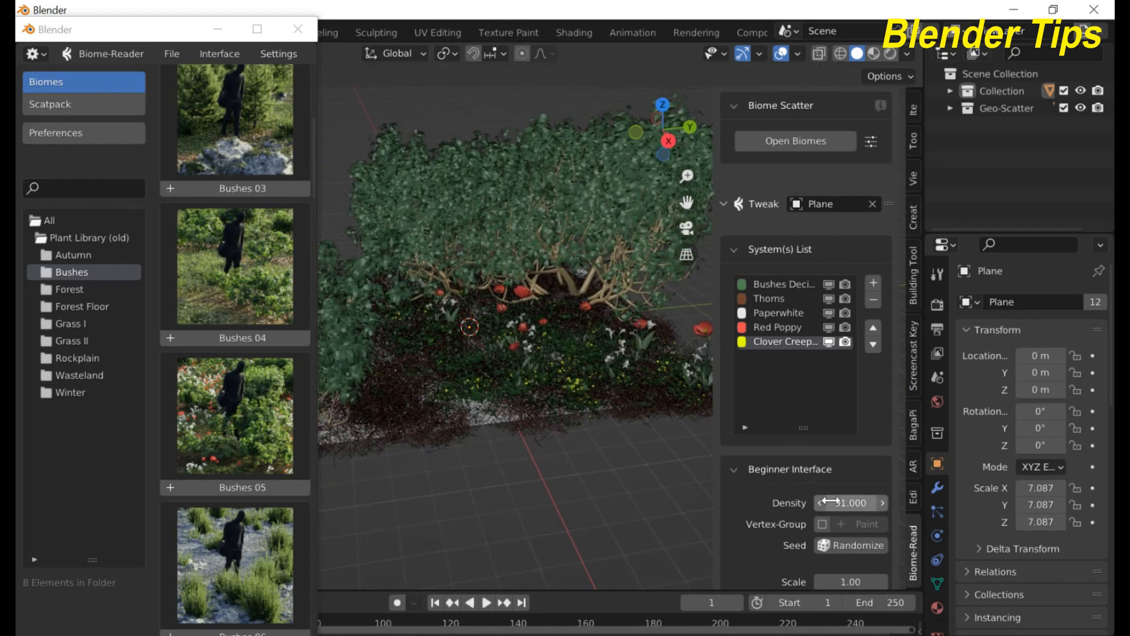
left_click_drag(850, 503, 886, 503)
scroll(544, 370, "down", 3)
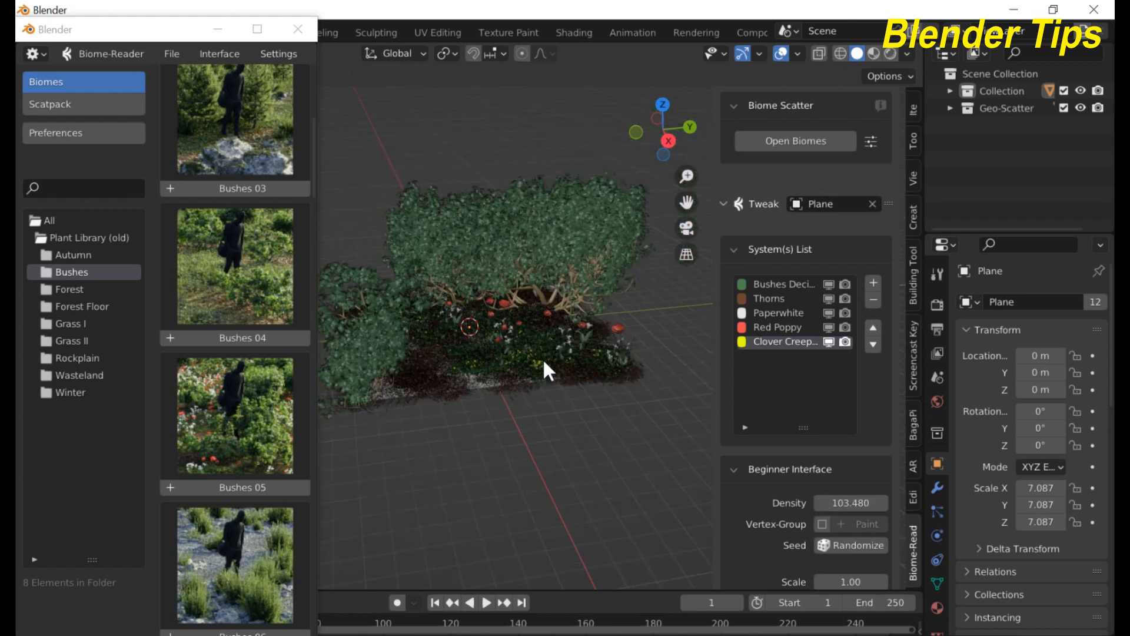
Examine the denser scatter on the plane from different angles and review the clover system's seed and scale settings
middle_click_drag(543, 358, 445, 330)
scroll(539, 392, "up", 2)
scroll(537, 389, "down", 3)
scroll(469, 369, "up", 4)
scroll(472, 370, "down", 4)
scroll(518, 320, "up", 3)
scroll(551, 328, "up", 2)
scroll(539, 332, "down", 2)
scroll(500, 333, "down", 4)
scroll(478, 330, "up", 4)
scroll(478, 330, "up", 2)
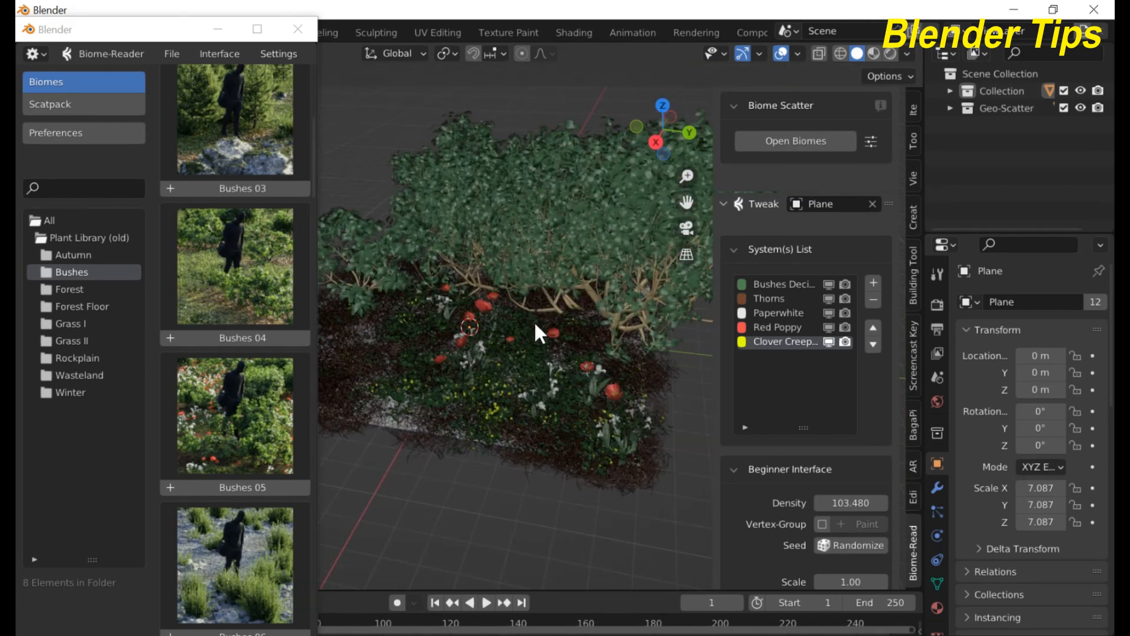
scroll(766, 477, "down", 3)
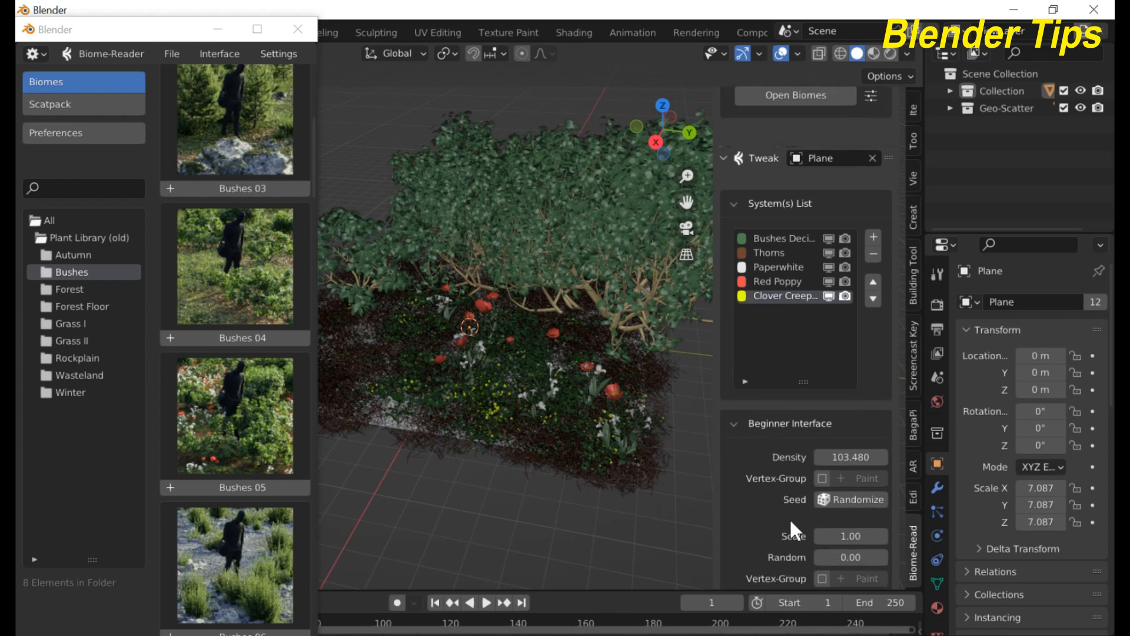
scroll(531, 363, "down", 2)
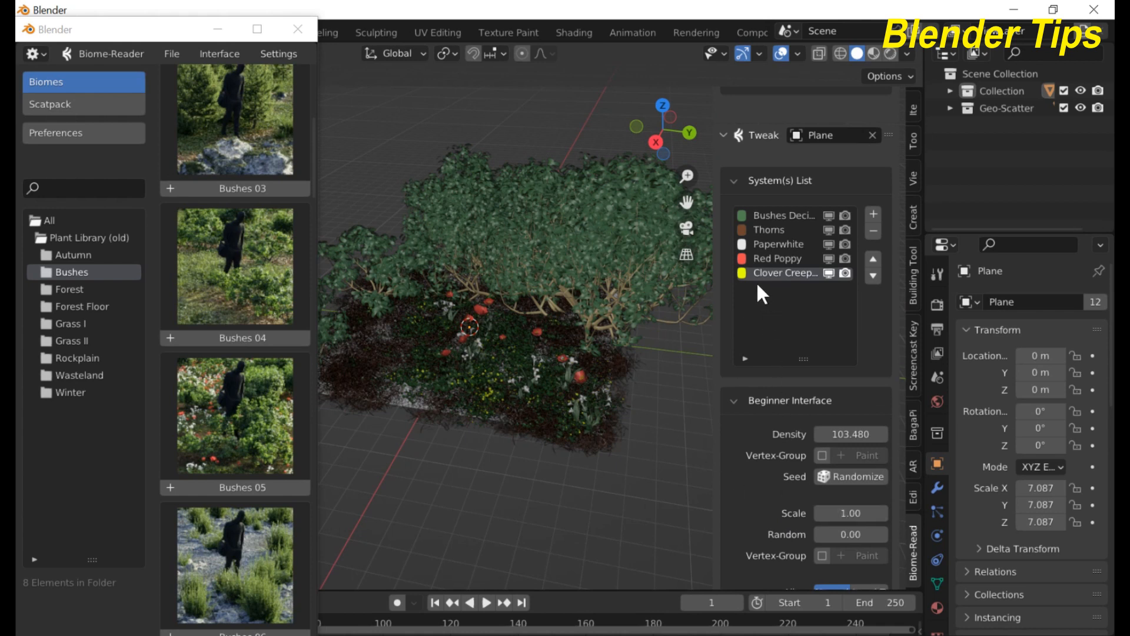
Set the clover scatter system's scale to 2.02 and its random scale to 0.34
scroll(506, 391, "up", 2)
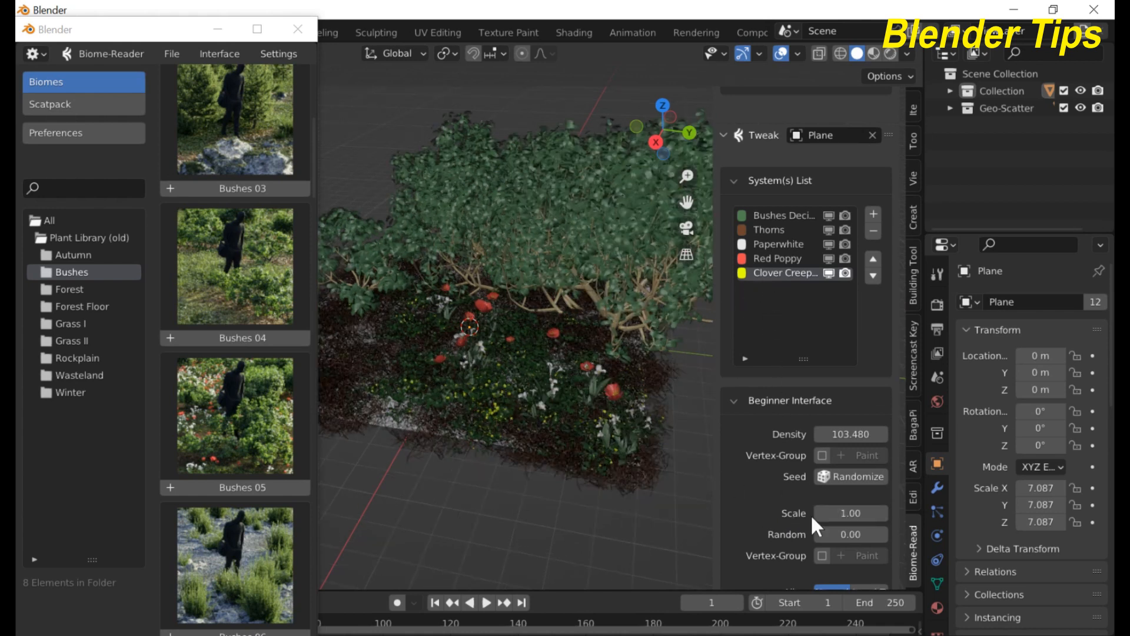
left_click_drag(850, 513, 885, 512)
middle_click_drag(539, 416, 552, 408)
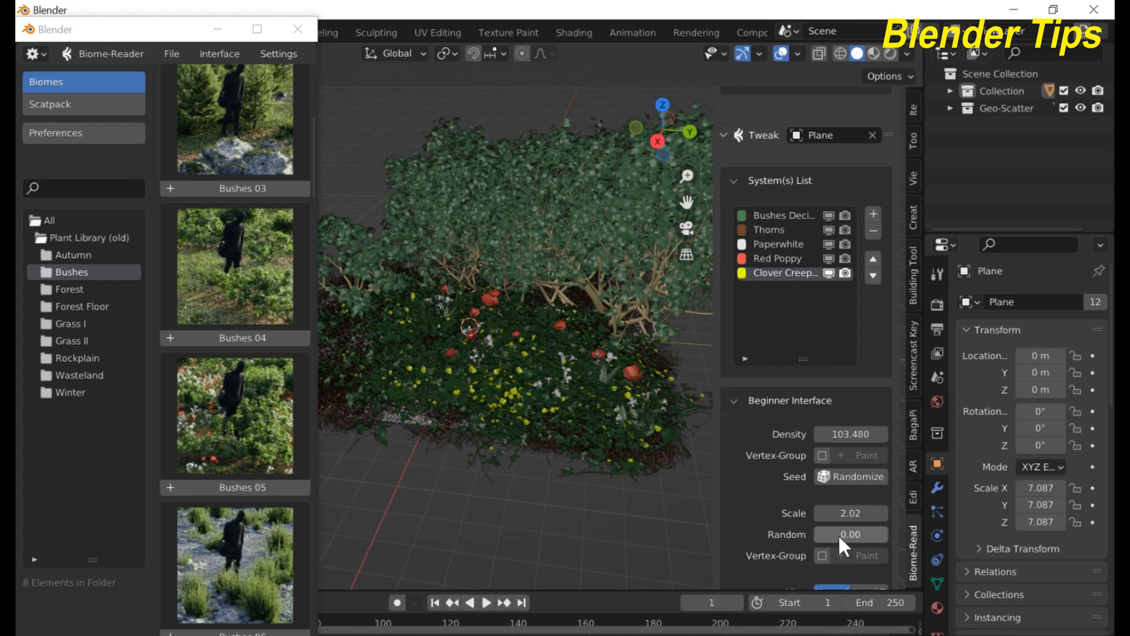
left_click_drag(838, 534, 862, 535)
scroll(538, 416, "up", 4)
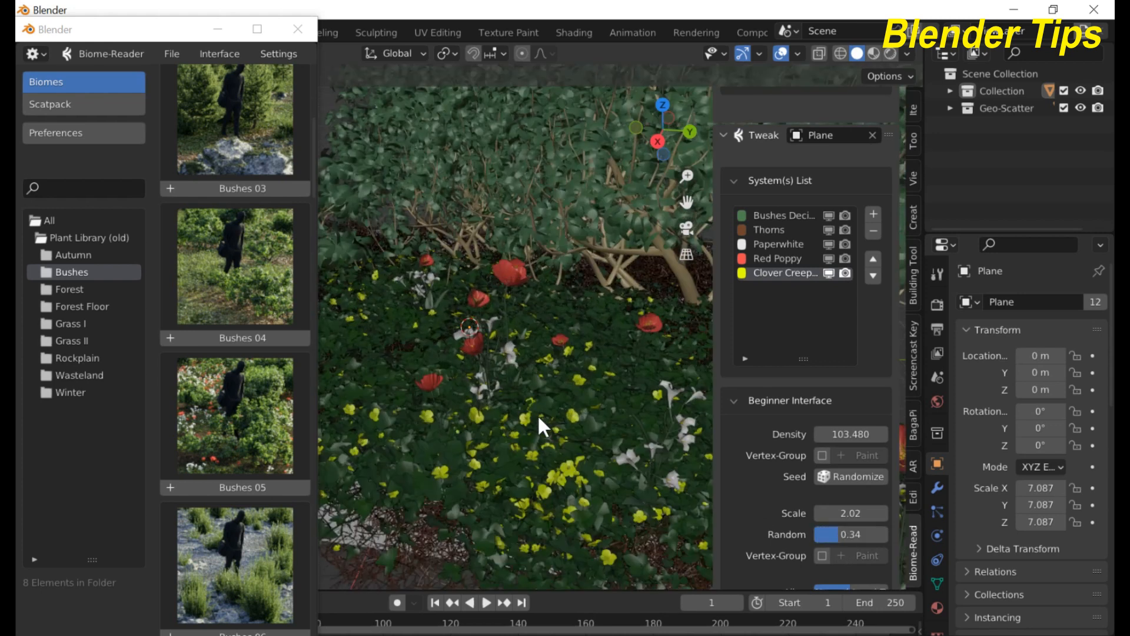
scroll(532, 425, "down", 7)
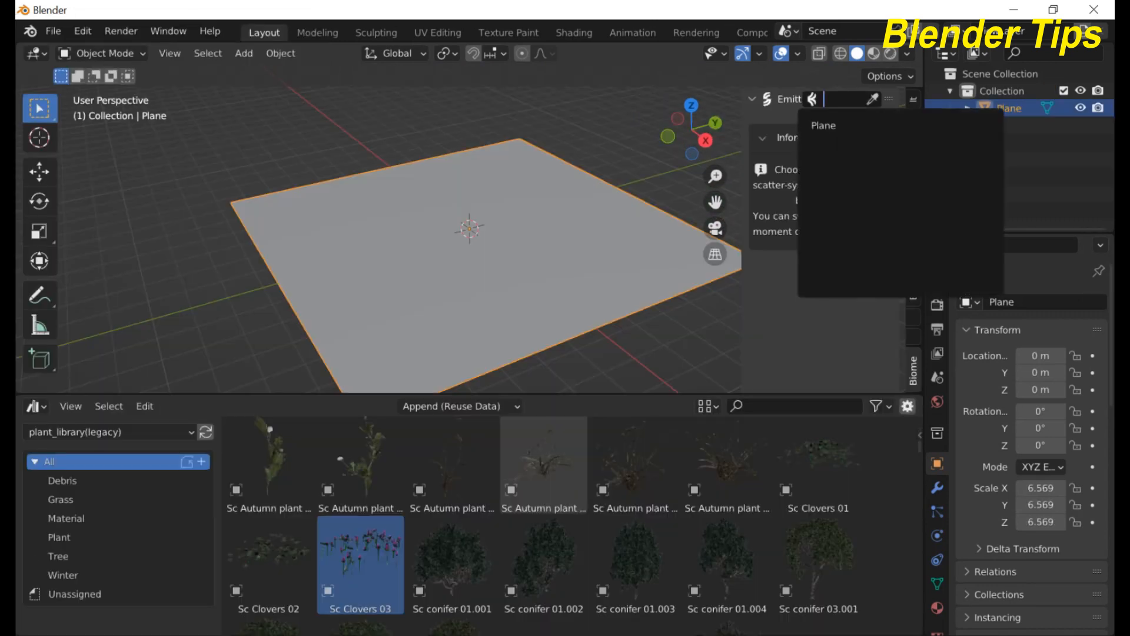
Set the plane as emitter and scatter the Sc Clovers 03 asset over it using Browser Selection
left_click(827, 126)
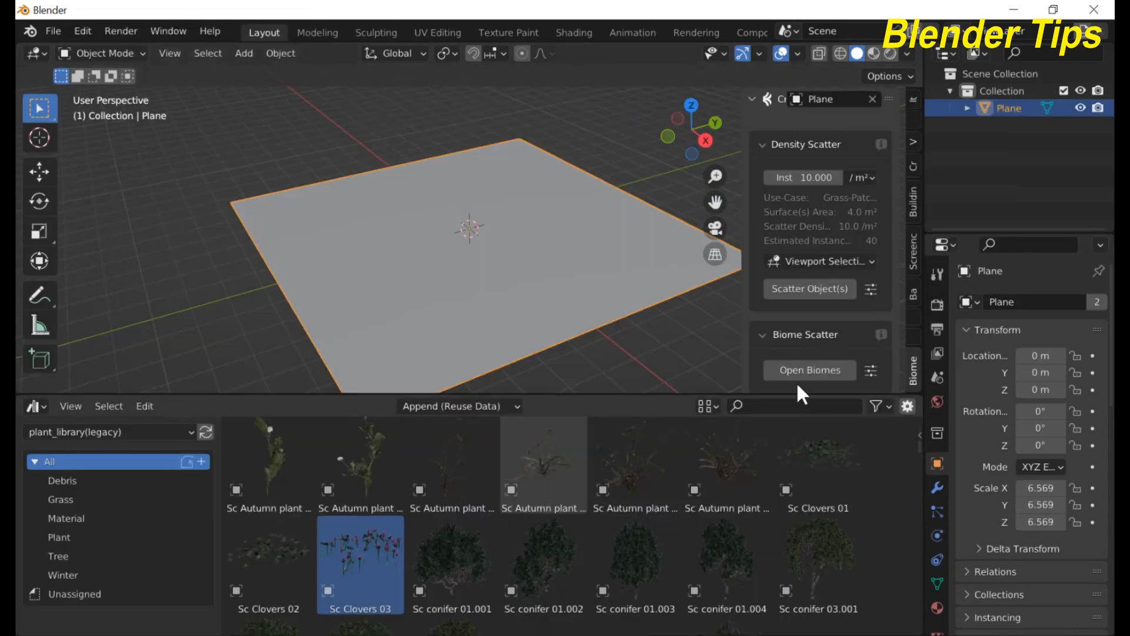
left_click(827, 260)
left_click(811, 301)
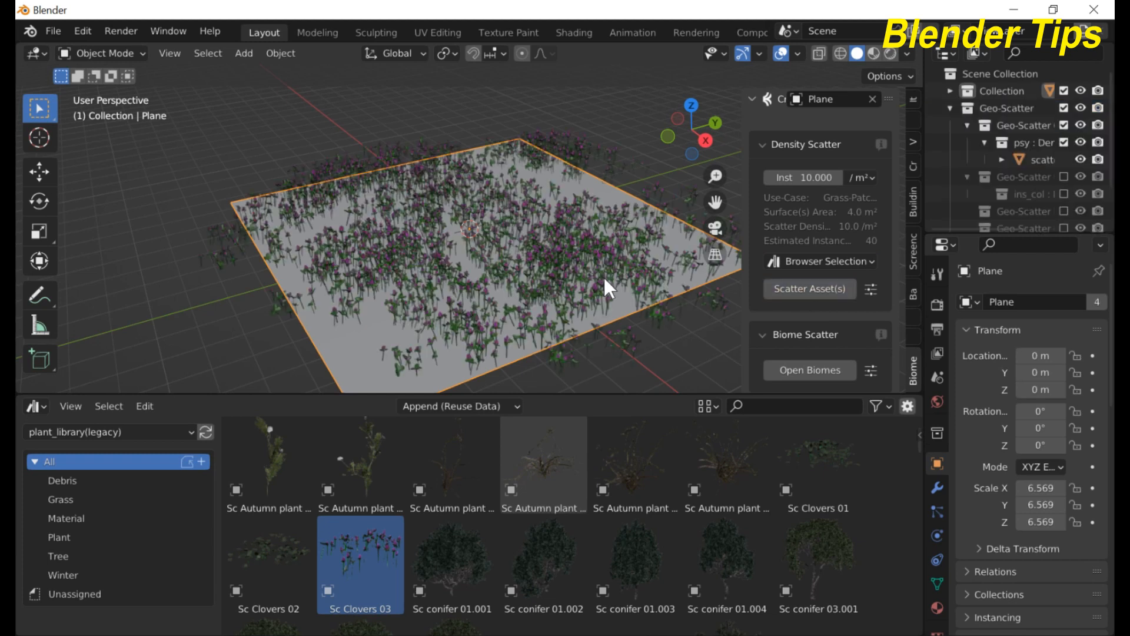
Examine the scattered clovers on the plane up close and from different angles
middle_click_drag(549, 250, 578, 241)
scroll(510, 247, "up", 3)
scroll(578, 241, "down", 5)
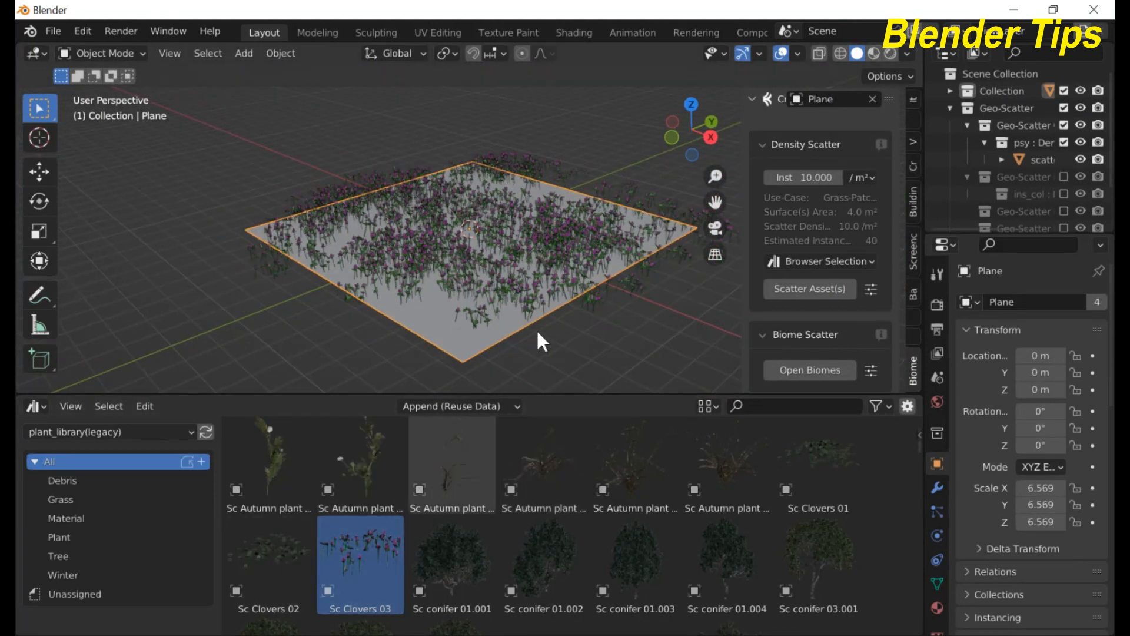
middle_click_drag(535, 329, 559, 262)
scroll(508, 280, "up", 4)
scroll(585, 215, "down", 5)
middle_click_drag(585, 216, 535, 227)
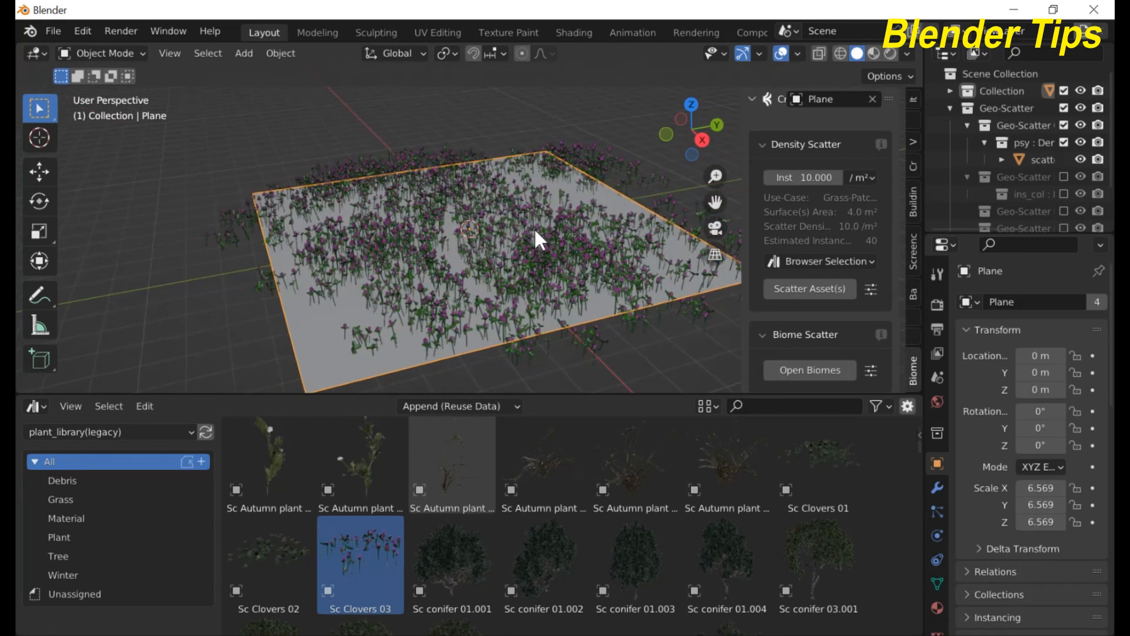
scroll(534, 226, "up", 5)
scroll(511, 264, "down", 4)
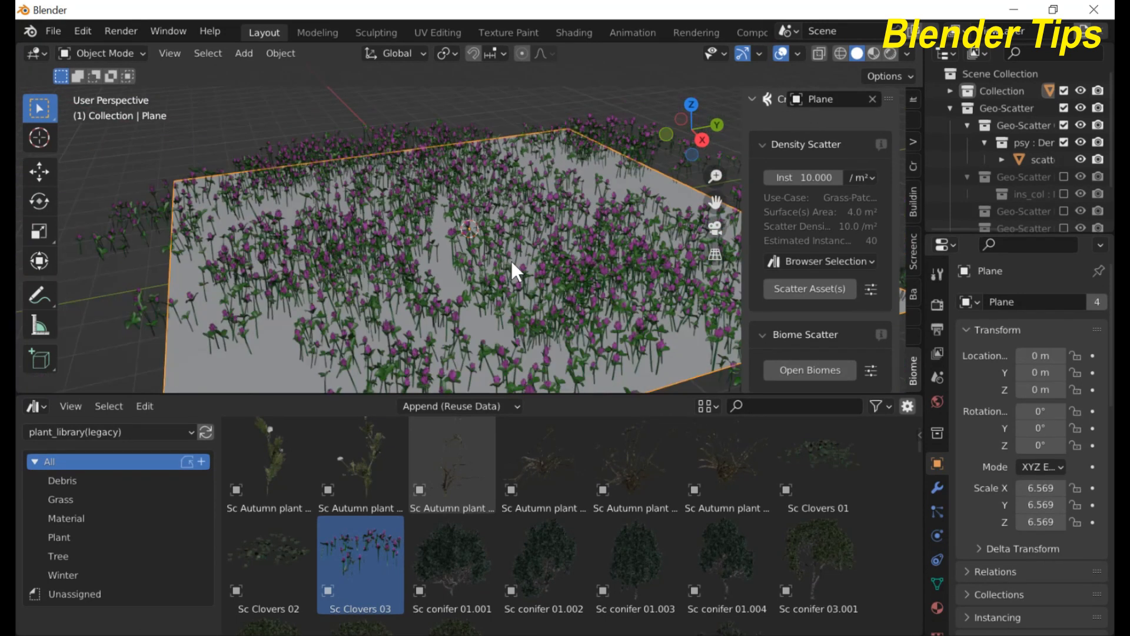
middle_click_drag(510, 265, 540, 234)
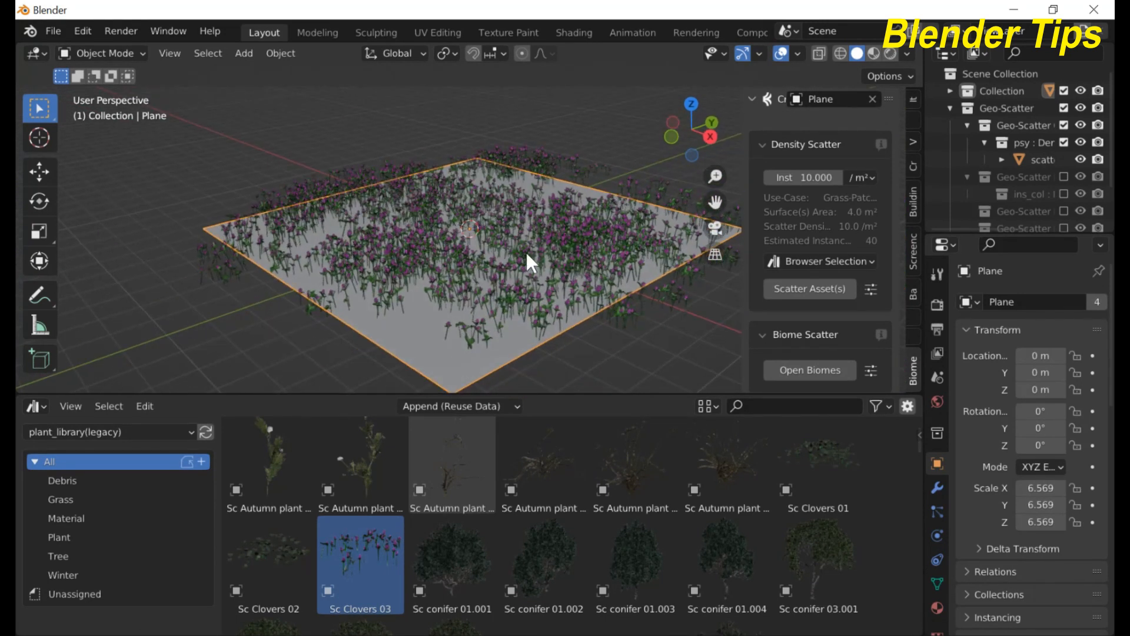
Find the Sc Dandelion 03 asset in the plant library and scatter it over the plane as well
scroll(587, 563, "down", 2)
scroll(559, 550, "down", 4)
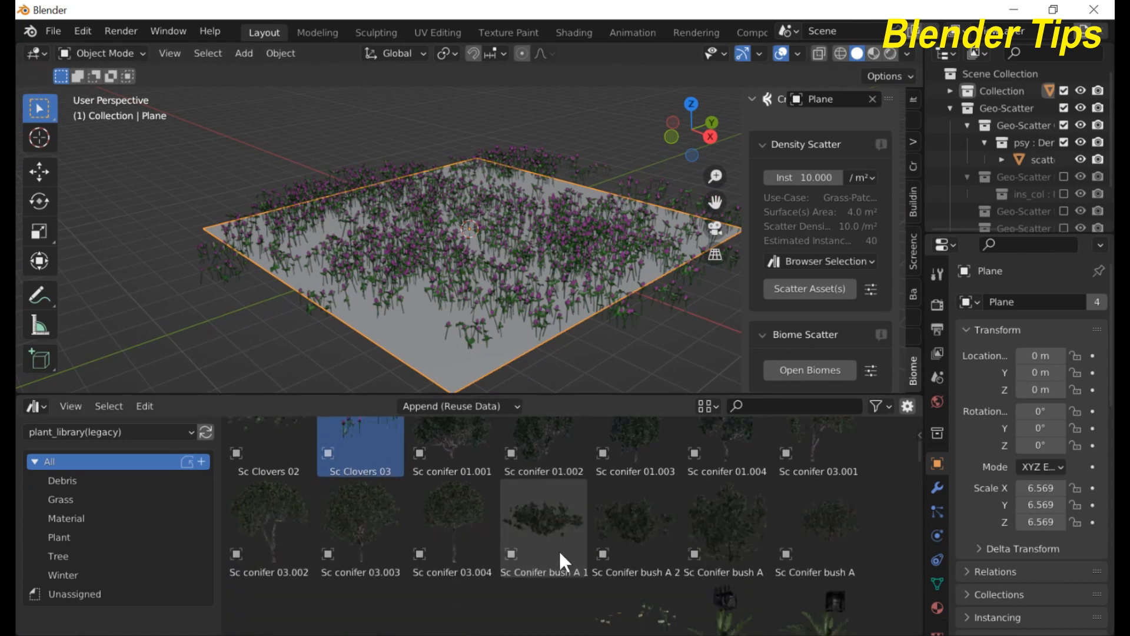
scroll(506, 540, "down", 1)
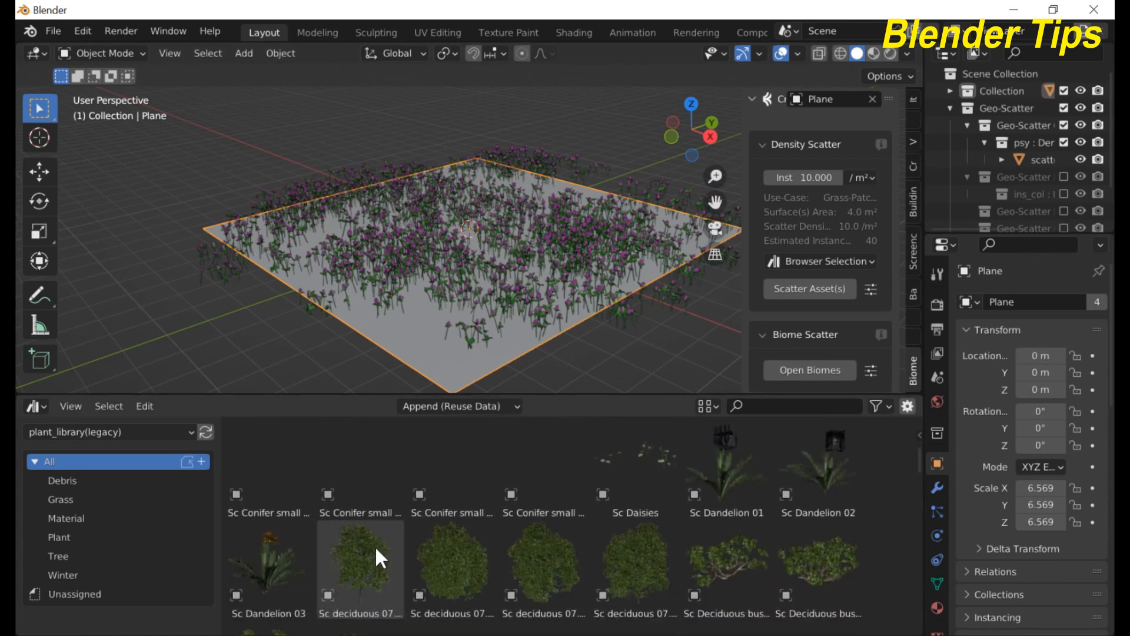
left_click(262, 557)
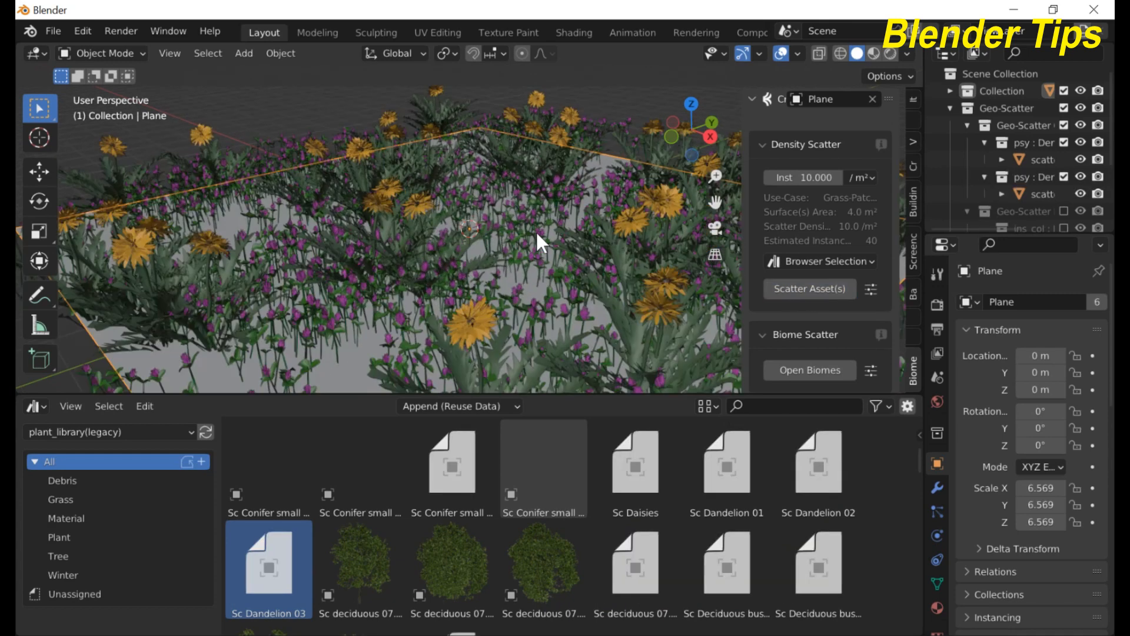
Examine the dandelions mixed with the clovers on the plane from several angles and distances
middle_click_drag(512, 237, 437, 238)
scroll(465, 242, "up", 5)
scroll(541, 243, "down", 5)
scroll(540, 229, "up", 4)
scroll(486, 235, "down", 5)
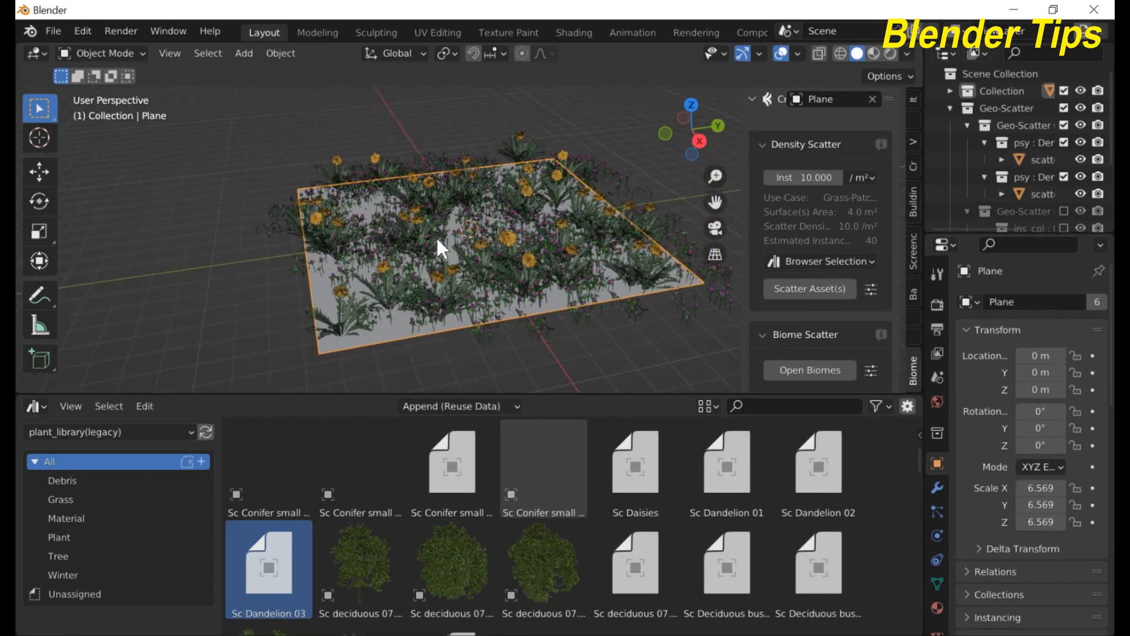
scroll(427, 232, "up", 5)
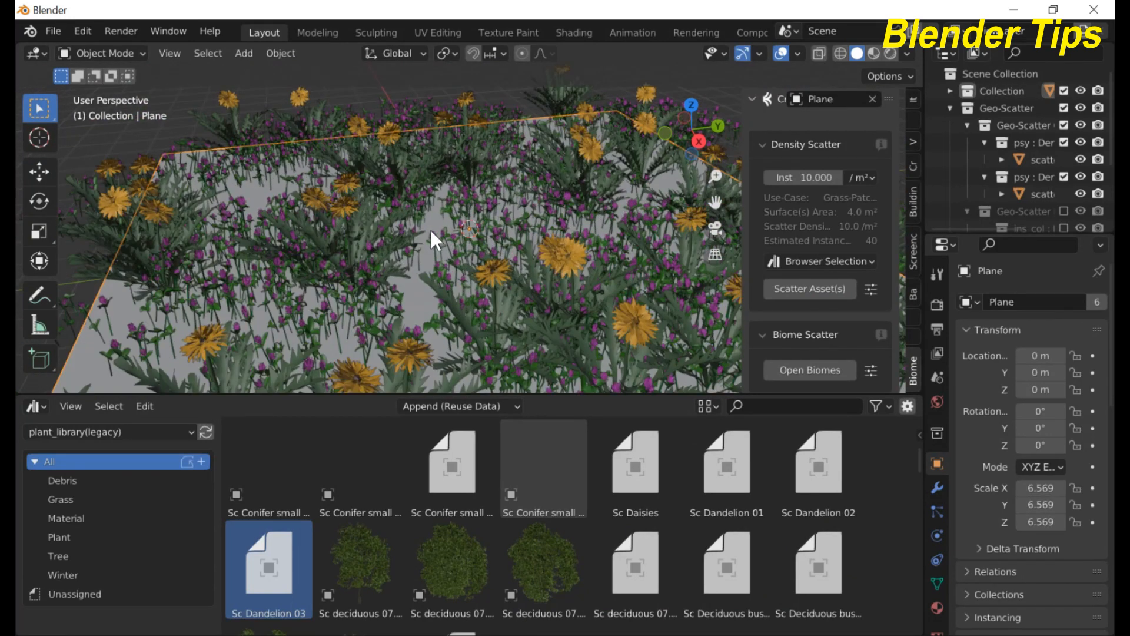
scroll(430, 229, "down", 5)
middle_click_drag(499, 243, 550, 245)
scroll(527, 245, "up", 3)
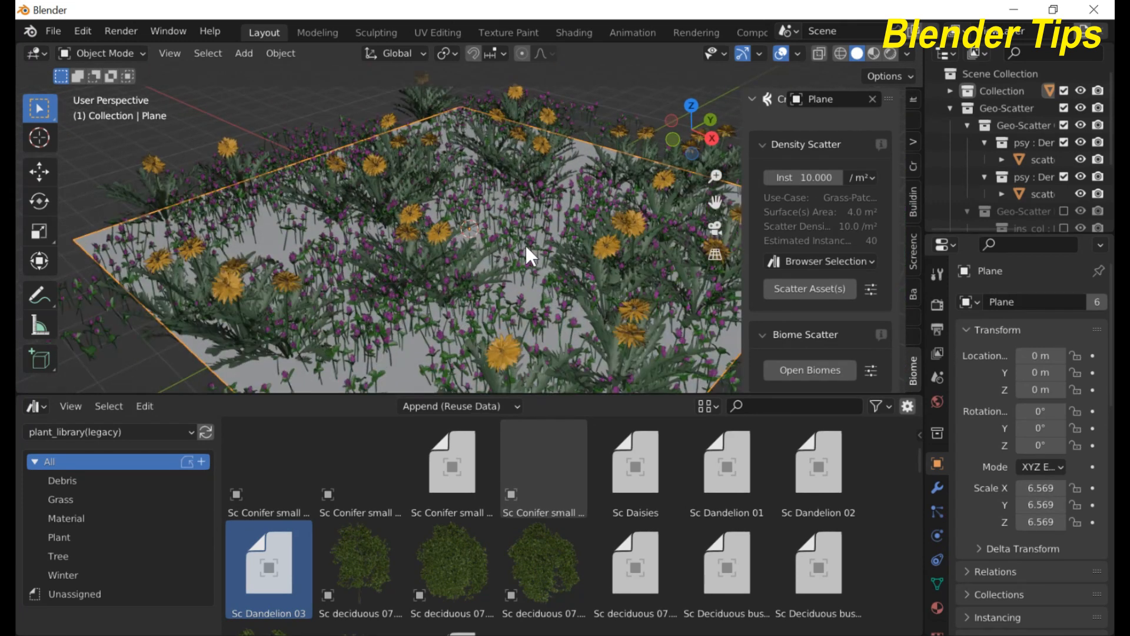
scroll(525, 244, "down", 5)
middle_click_drag(524, 243, 435, 242)
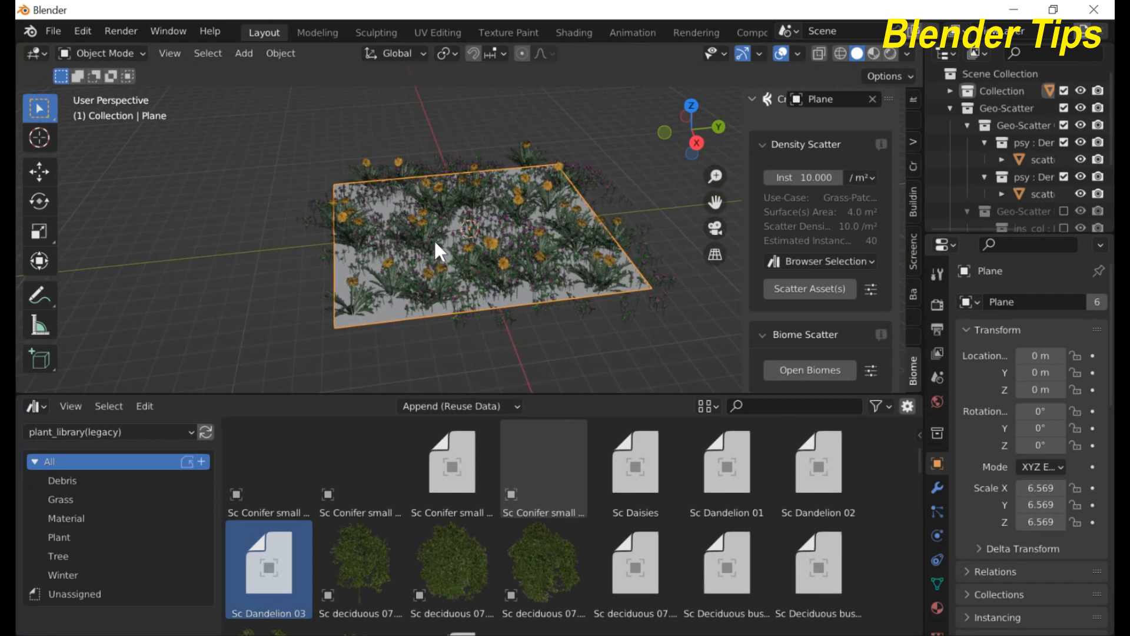
scroll(450, 232, "up", 5)
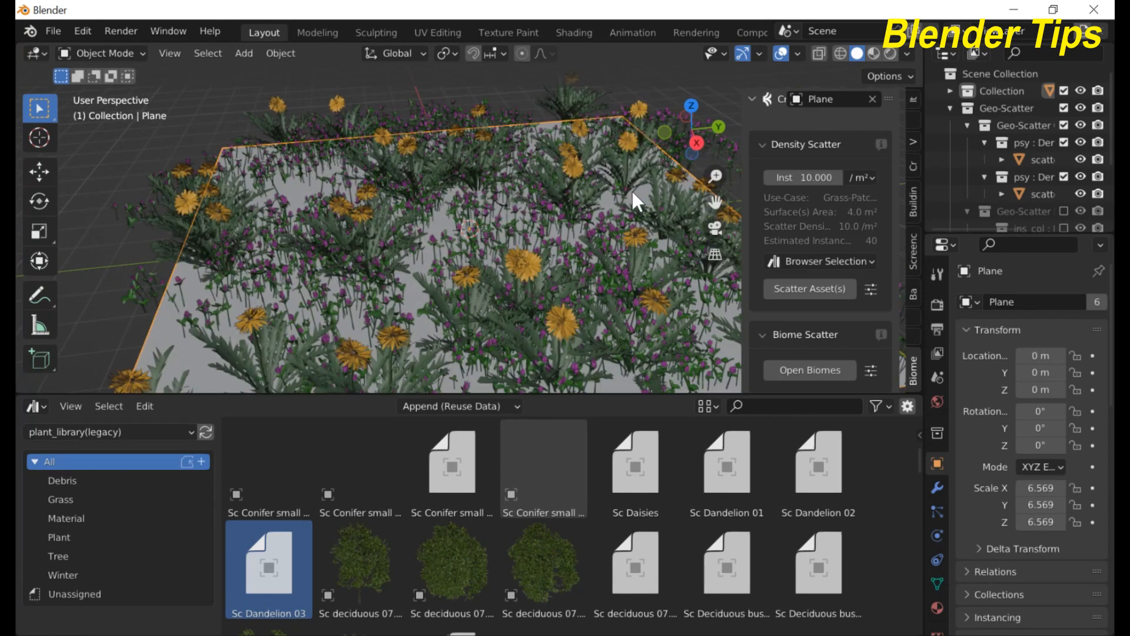
scroll(492, 241, "down", 5)
middle_click_drag(474, 247, 526, 251)
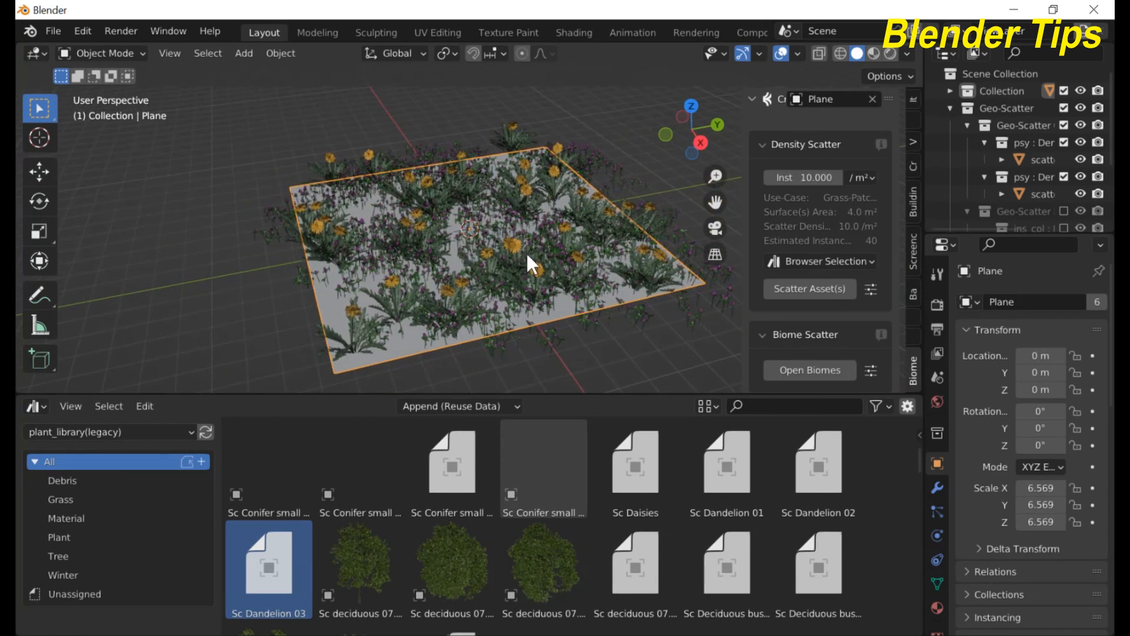
Select the clover density scatter system in the systems list and reduce its scale to 0.64
scroll(816, 311, "down", 12)
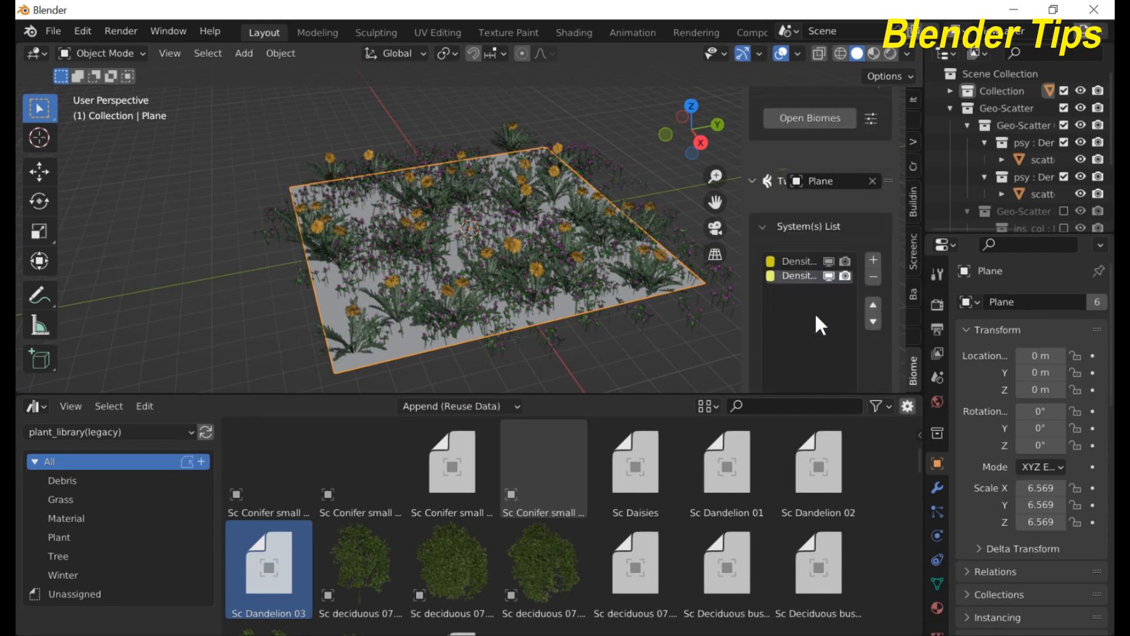
scroll(818, 301, "down", 4)
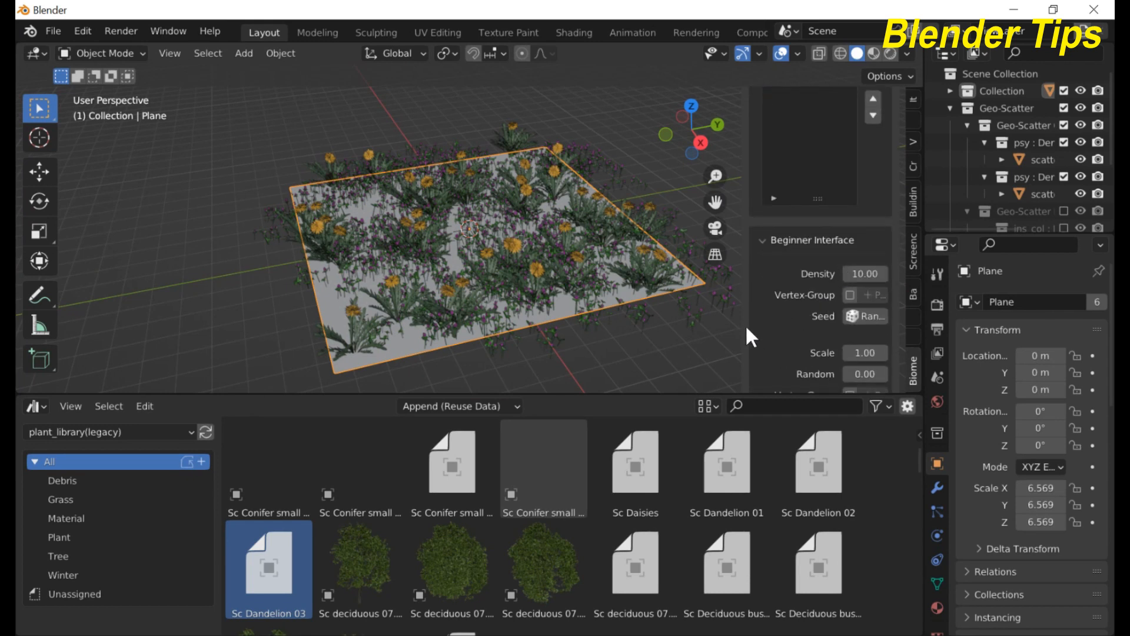
left_click_drag(740, 328, 715, 331)
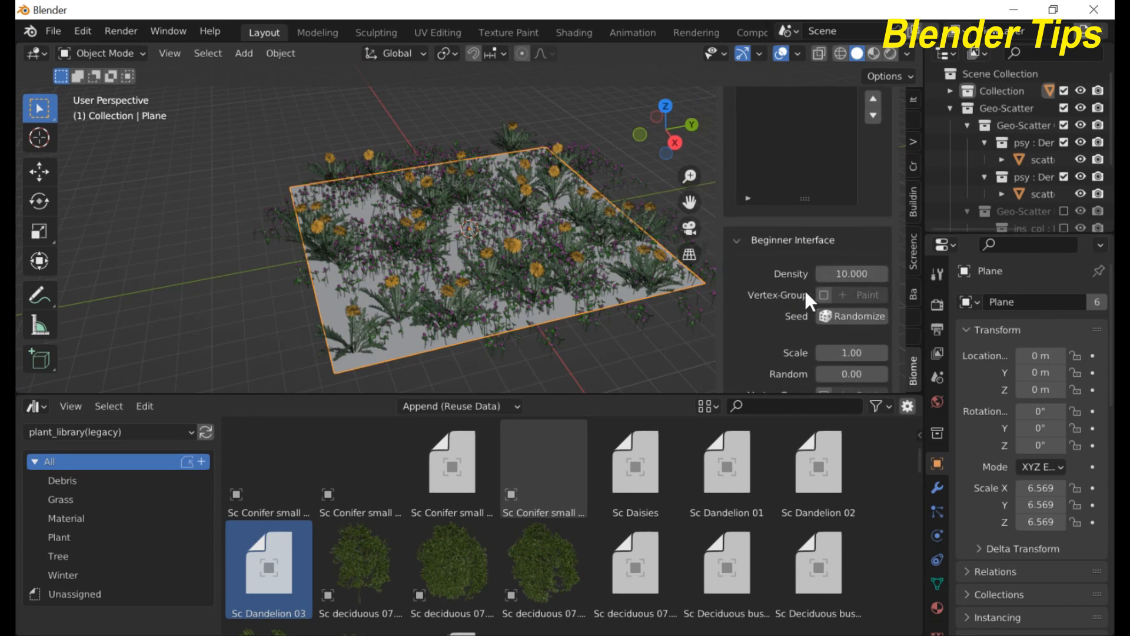
scroll(806, 226, "up", 5)
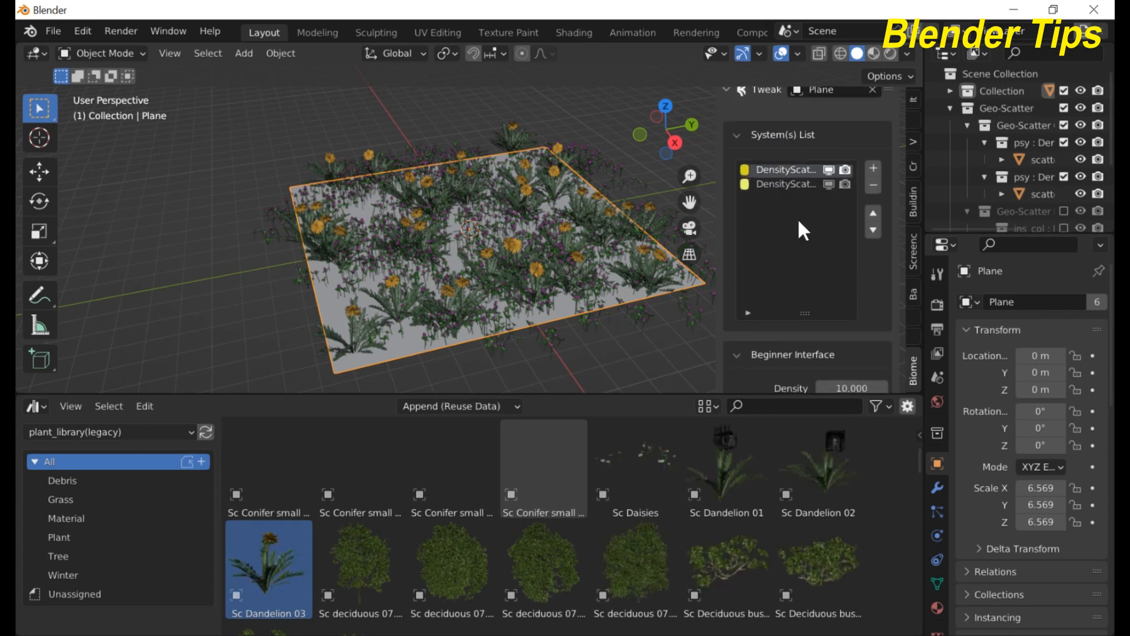
scroll(798, 218, "down", 7)
scroll(799, 242, "up", 2)
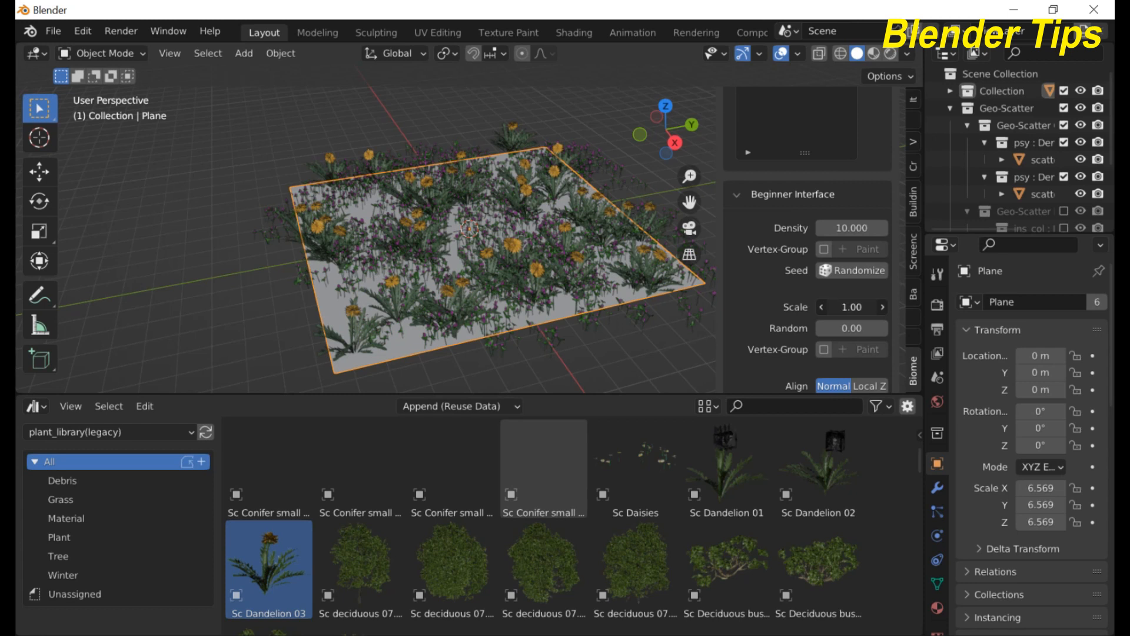
mouse_move(852, 307)
left_mouse_down()
mouse_move(877, 307)
mouse_move(837, 307)
left_mouse_up()
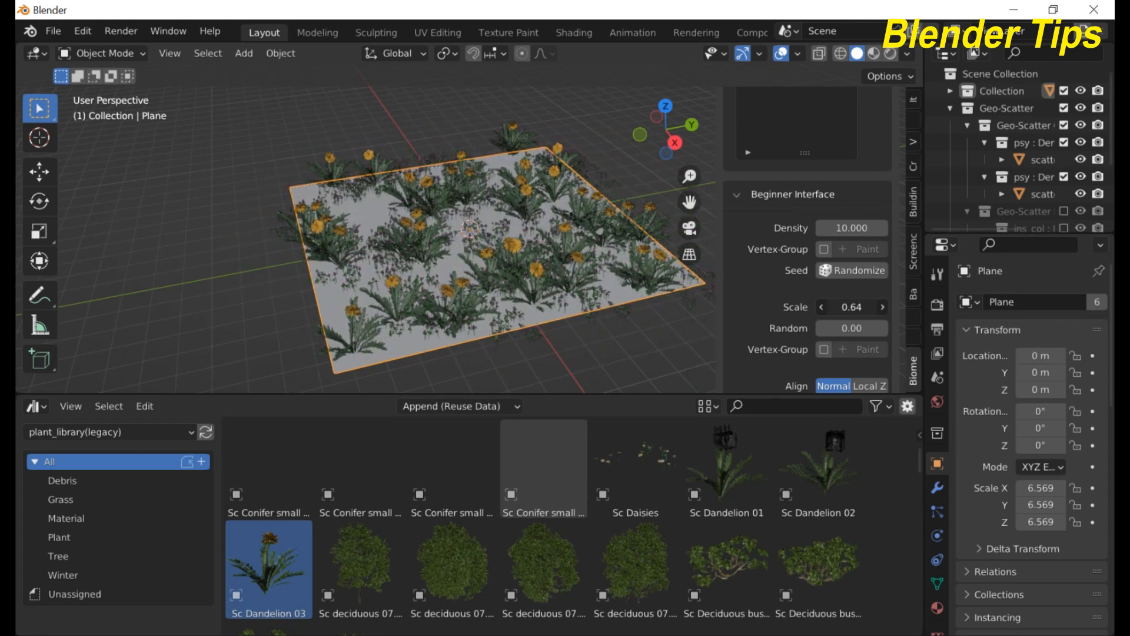
Select the dandelion scatter system and set its density to 50
left_click(796, 157)
scroll(825, 271, "down", 2)
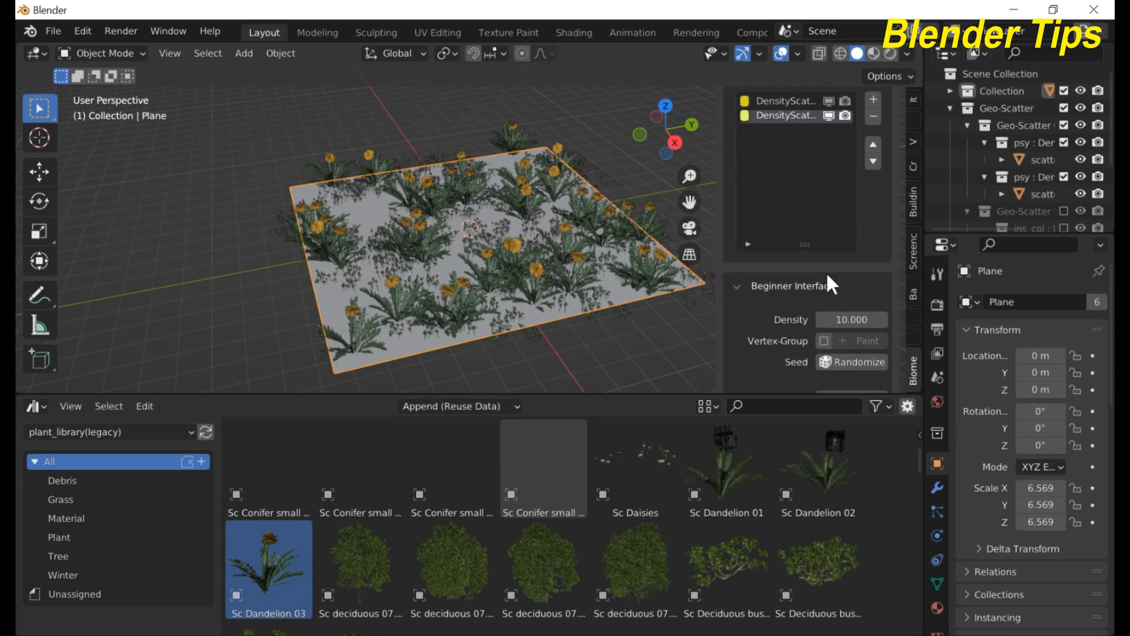
scroll(830, 284, "down", 1)
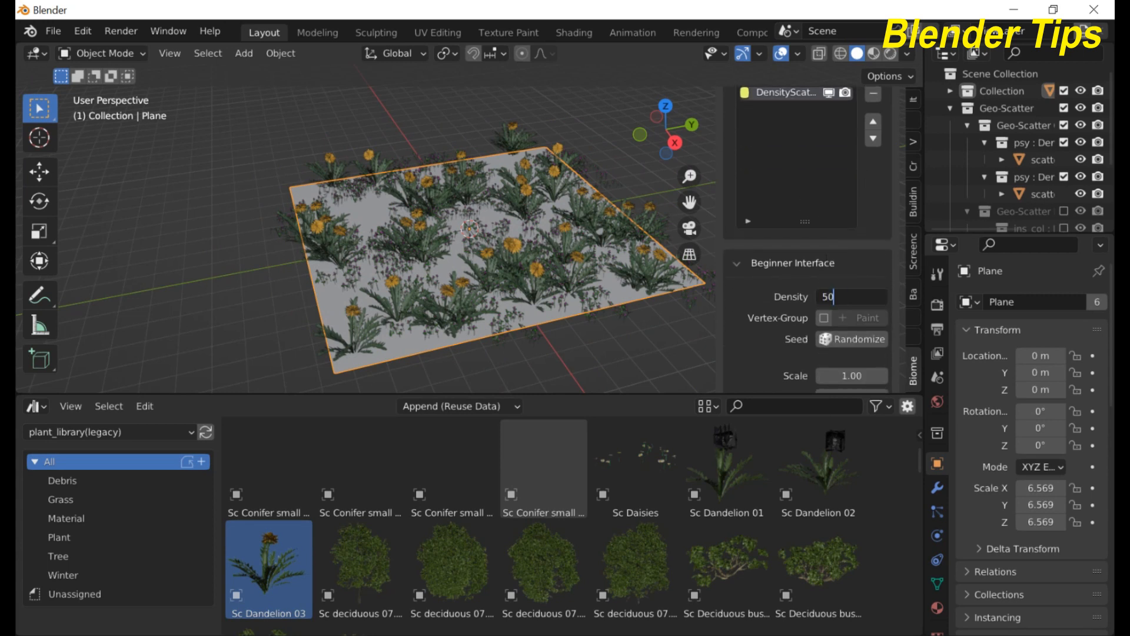
key("Return")
scroll(521, 239, "down", 1)
Examine the denser dandelion scatter up close and from a distance
middle_click_drag(522, 239, 484, 216)
scroll(492, 215, "up", 5)
scroll(492, 214, "down", 2)
scroll(456, 211, "up", 4)
scroll(456, 212, "down", 5)
scroll(485, 216, "up", 1)
scroll(487, 219, "up", 4)
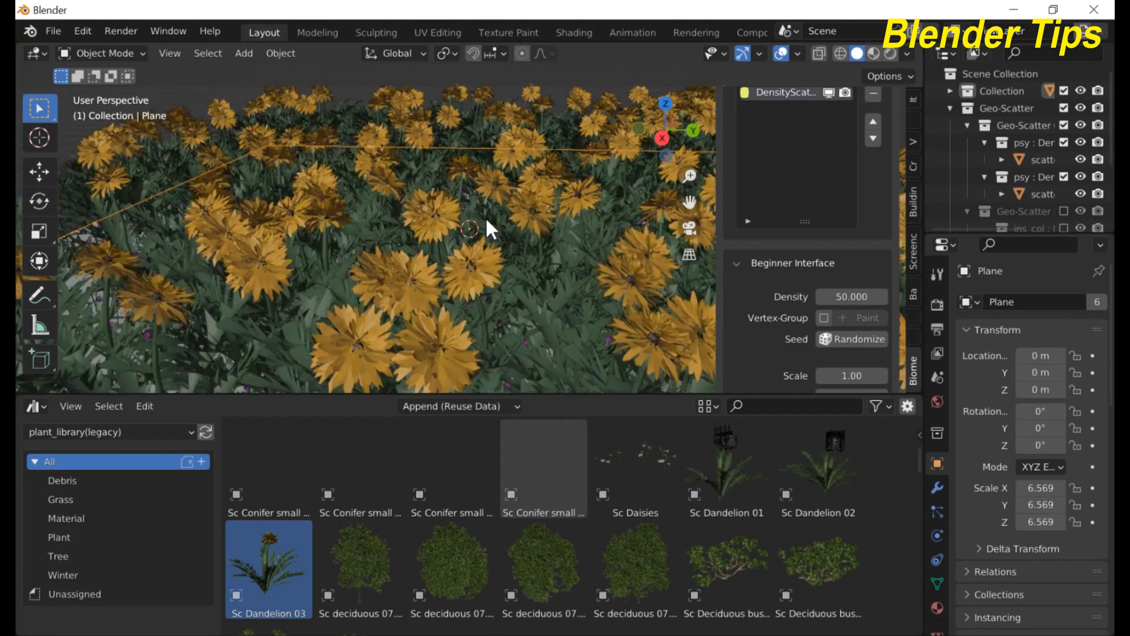
scroll(486, 218, "down", 4)
Reduce the dandelion scatter system's scale to 0.73
scroll(843, 334, "down", 7)
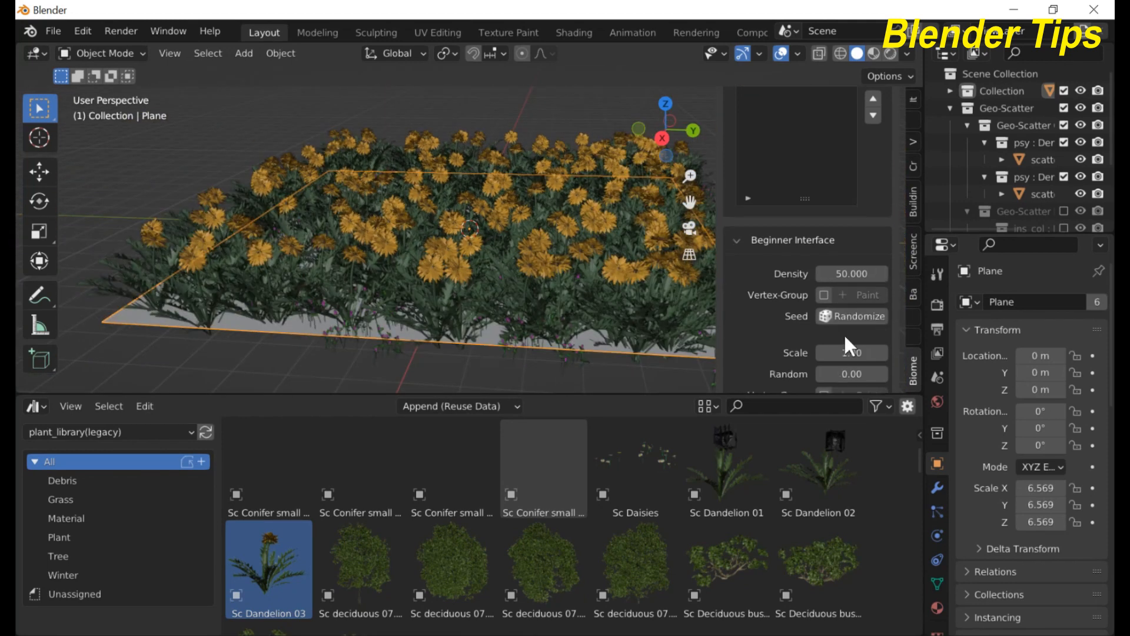
scroll(850, 311, "up", 1)
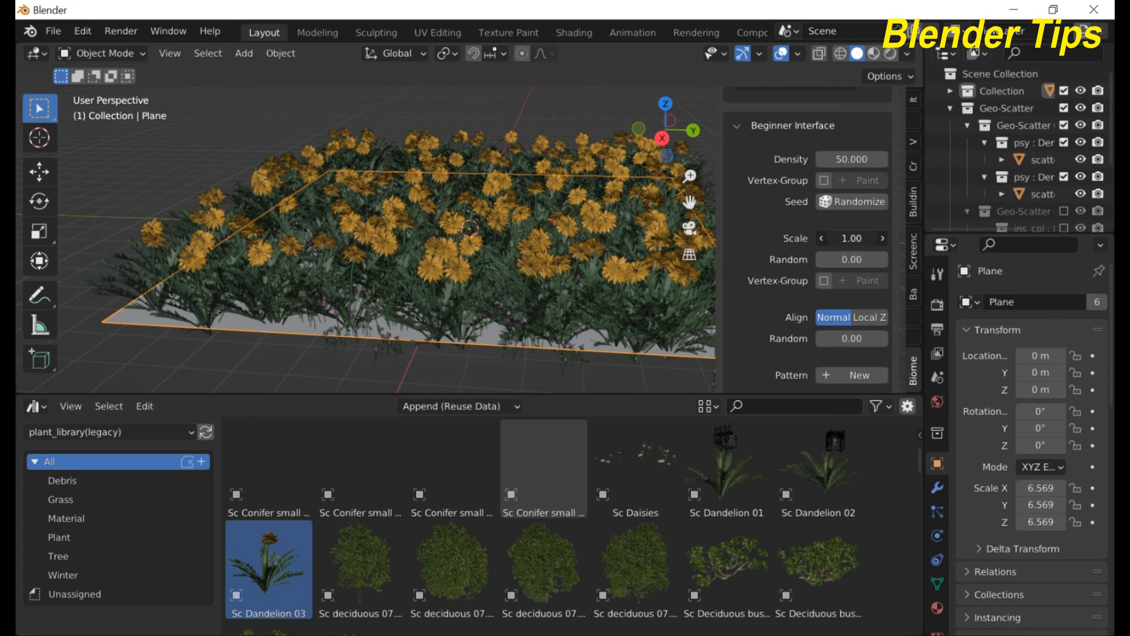
left_click_drag(853, 238, 812, 238)
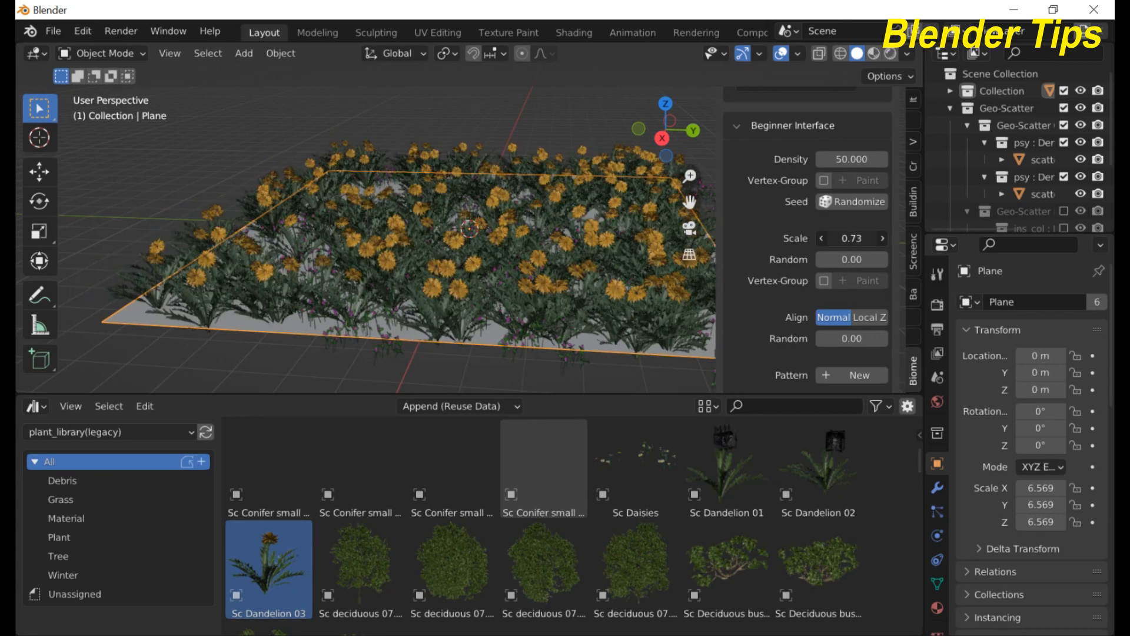
middle_click_drag(696, 232, 673, 303)
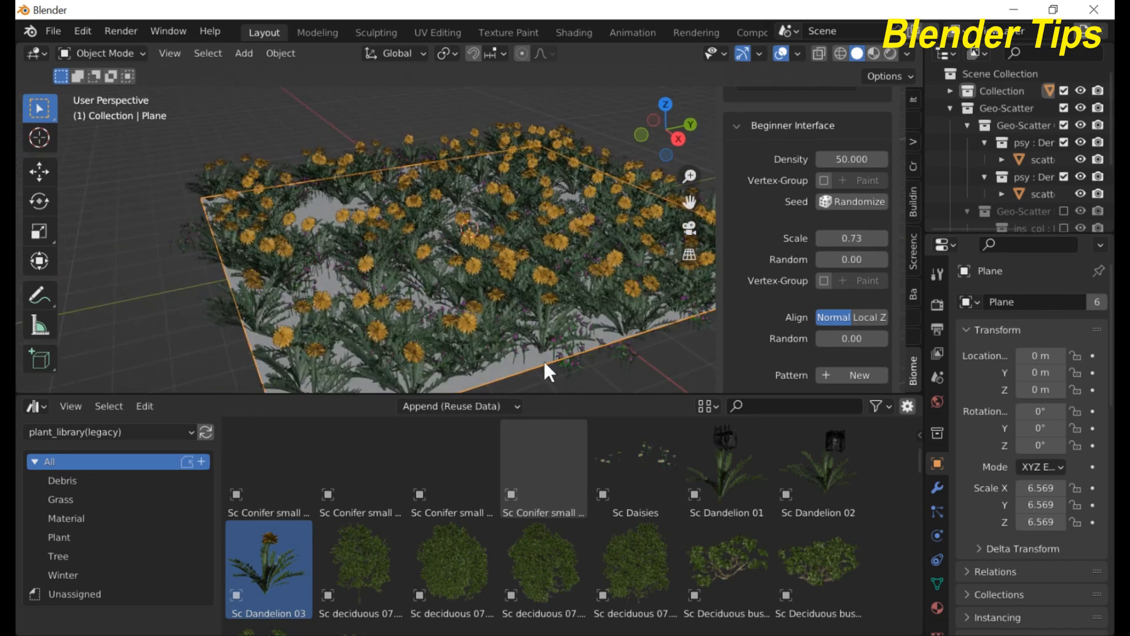
Enlarge the 3D viewport, hide its sidebar and inspect the finished flower scatter from different angles
left_click_drag(557, 394, 559, 509)
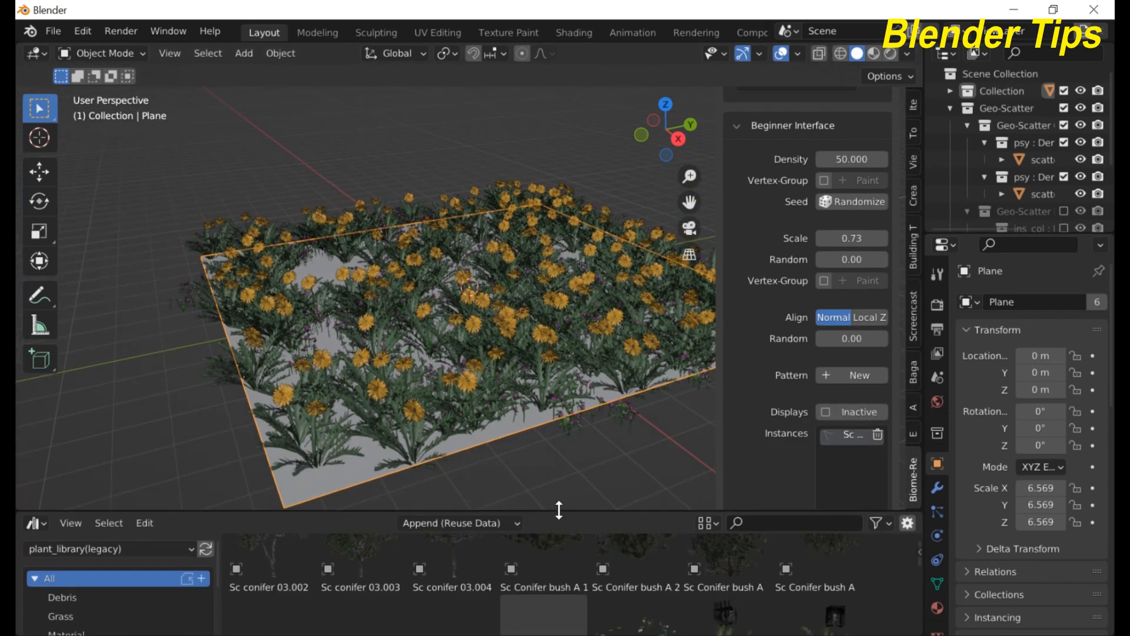
key("n")
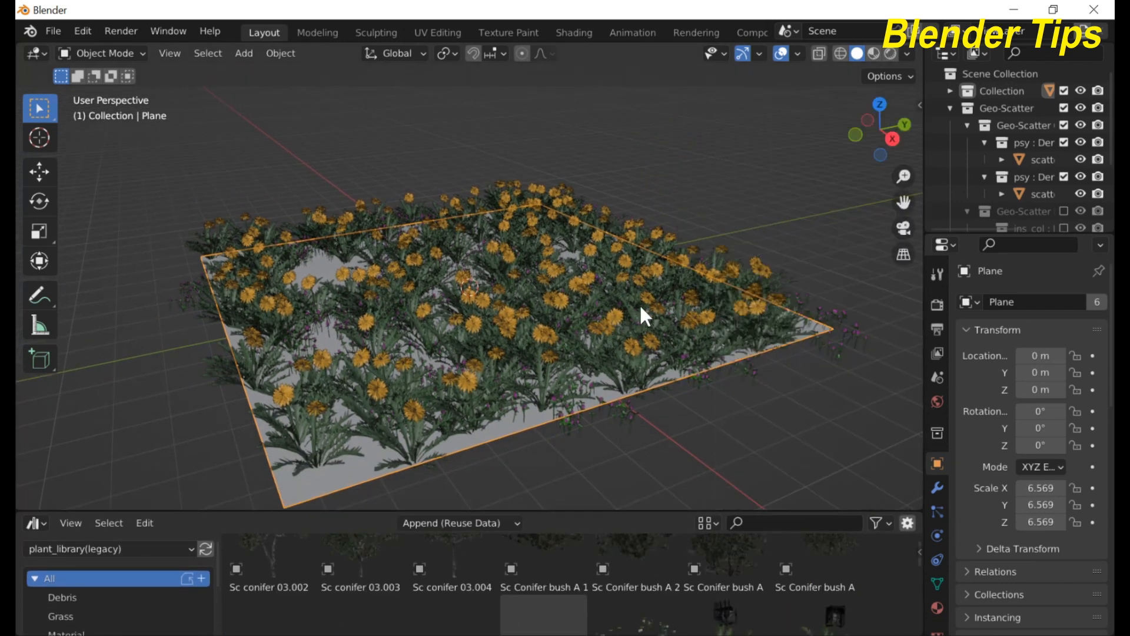
middle_click_drag(639, 304, 732, 278)
scroll(526, 268, "up", 5)
scroll(549, 254, "down", 5)
scroll(653, 271, "up", 2)
scroll(653, 271, "up", 2)
middle_click_drag(653, 270, 514, 204)
scroll(643, 196, "down", 5)
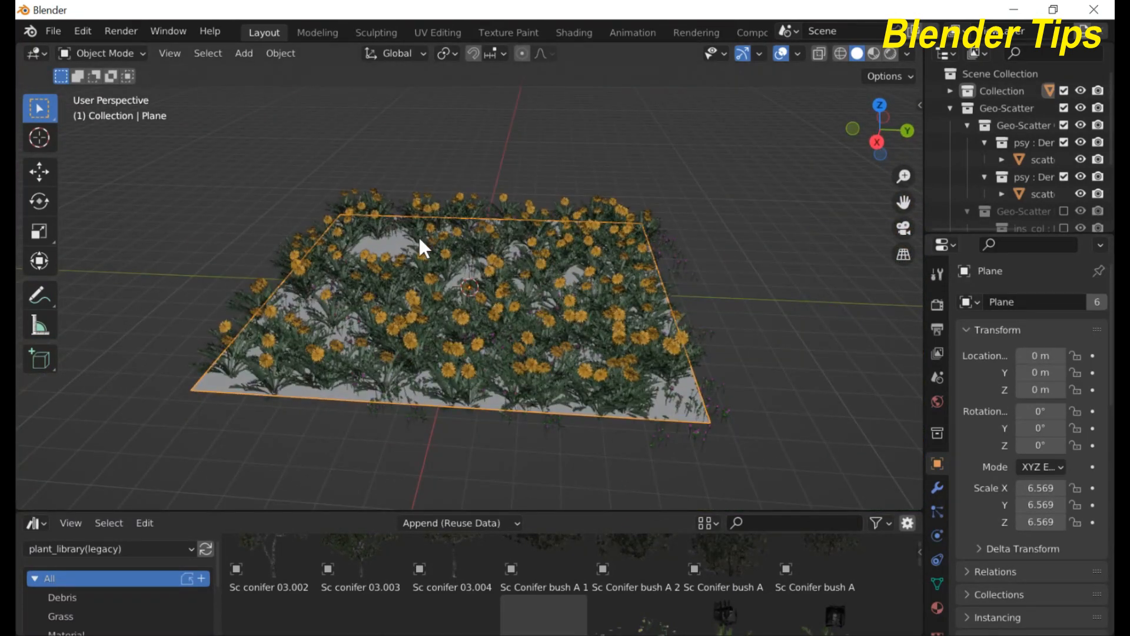
Examine the orange flower and small purple plant scatter across the plane, both up close and as a whole, from several angles
scroll(481, 288, "up", 3)
middle_click_drag(497, 289, 603, 275)
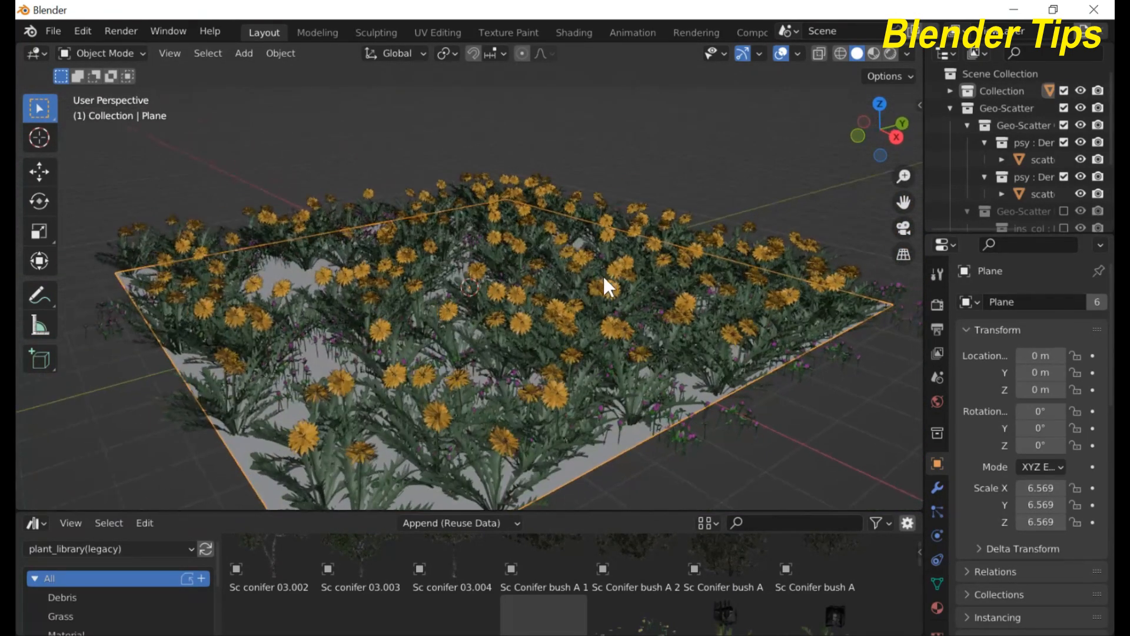
scroll(537, 281, "up", 3)
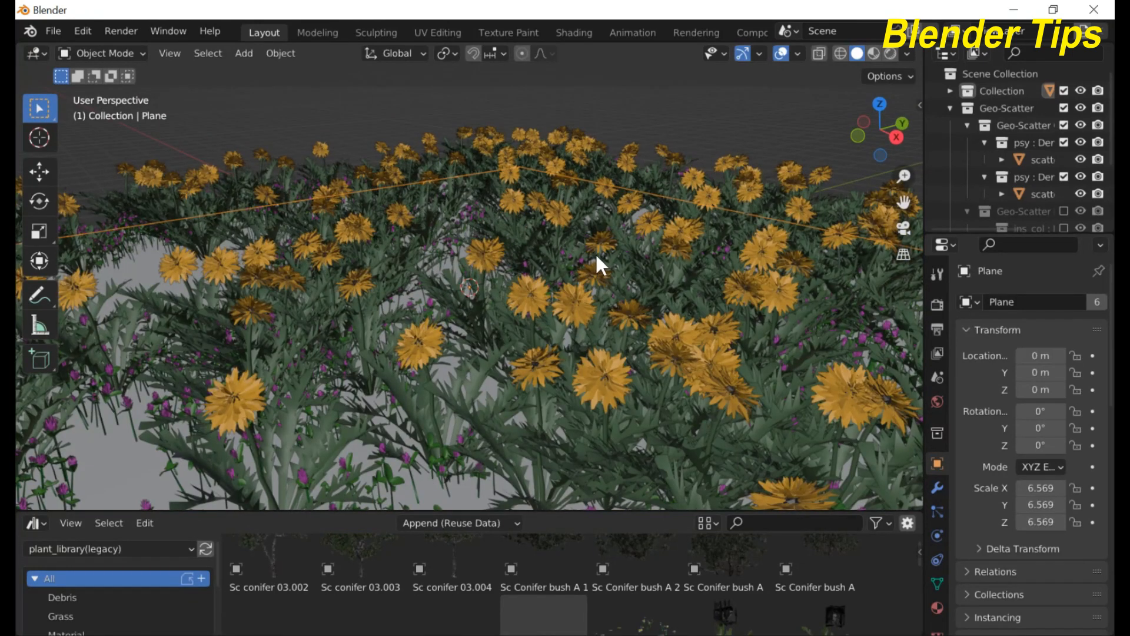
scroll(598, 261, "down", 5)
middle_click_drag(598, 262, 422, 256)
scroll(478, 254, "up", 4)
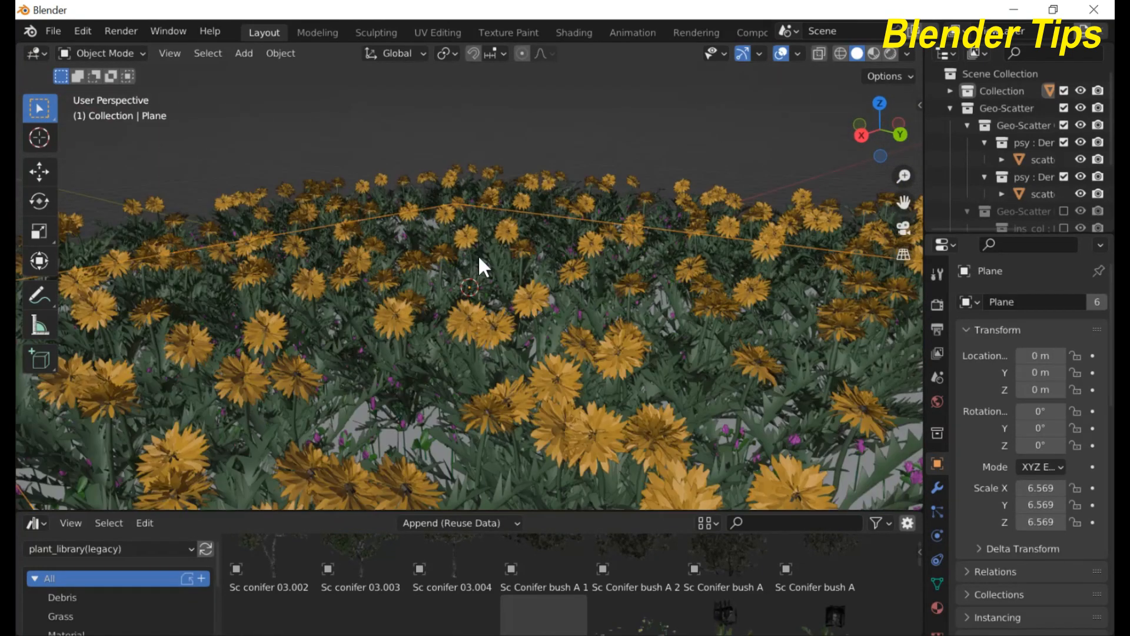
scroll(497, 250, "down", 4)
middle_click_drag(554, 264, 616, 271)
scroll(594, 274, "up", 4)
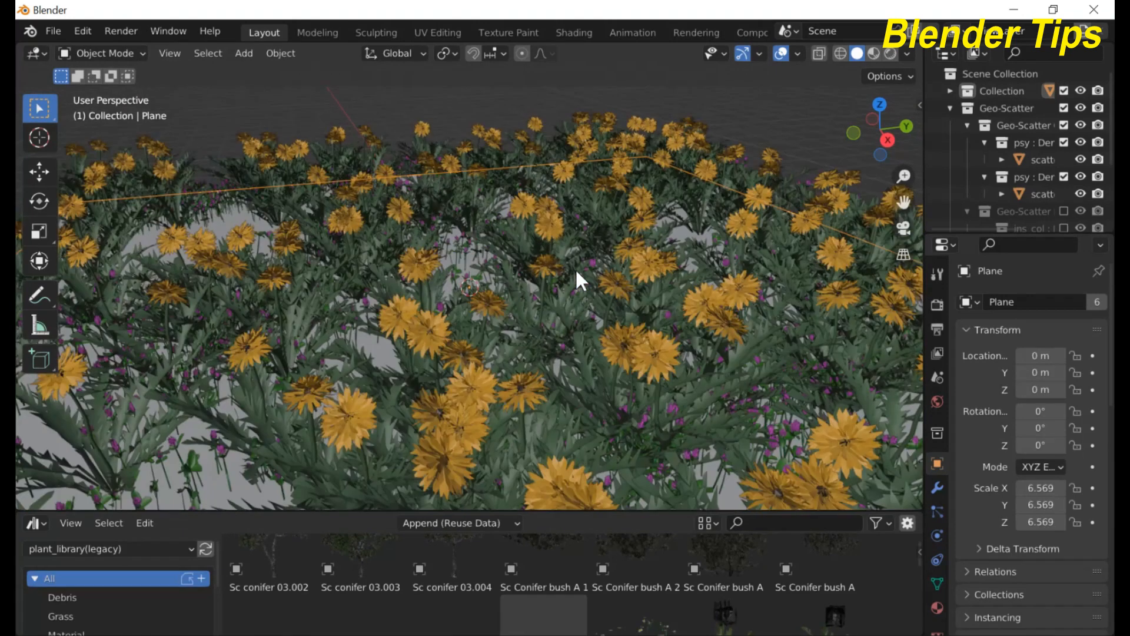
scroll(575, 268, "down", 5)
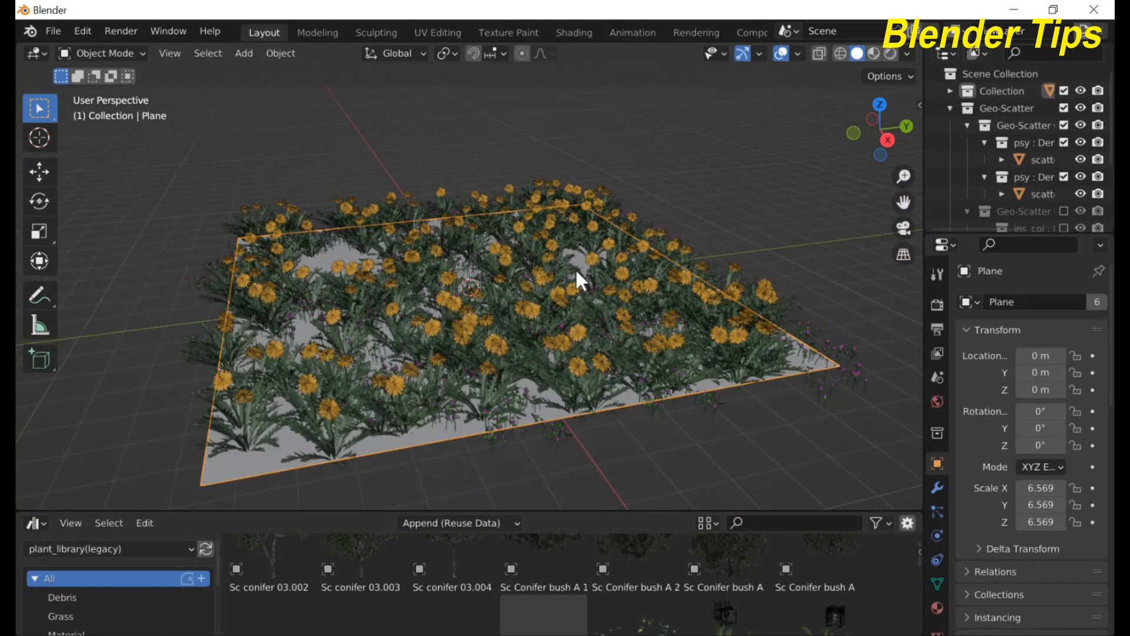
middle_click_drag(575, 268, 625, 260)
scroll(612, 285, "up", 4)
scroll(610, 287, "down", 4)
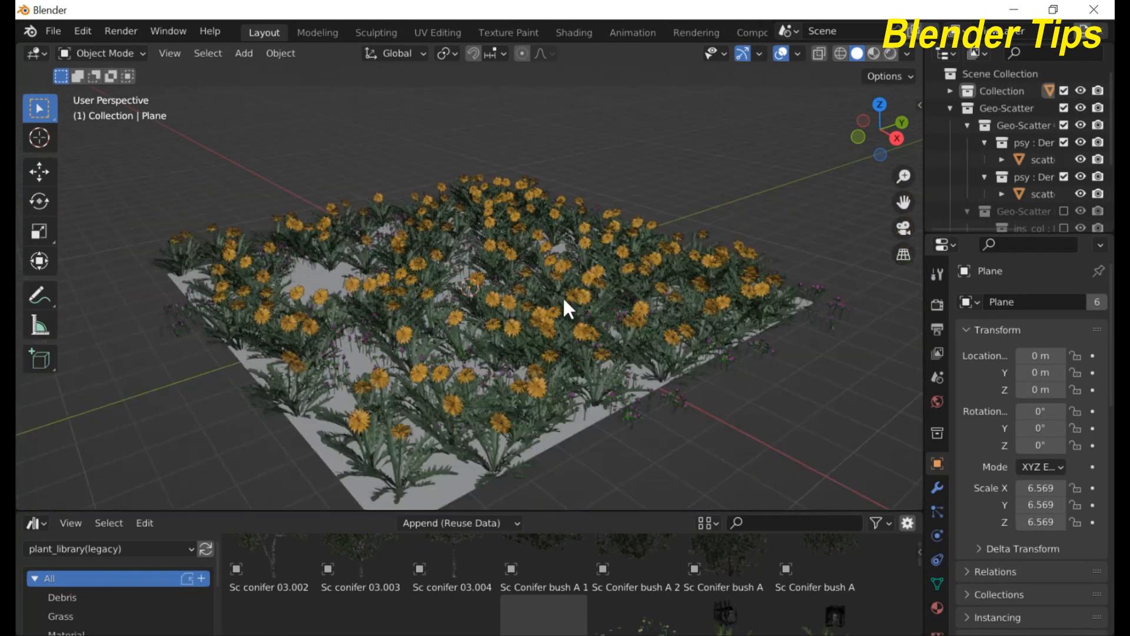
middle_click_drag(563, 296, 487, 268)
scroll(428, 309, "up", 4)
scroll(426, 305, "down", 5)
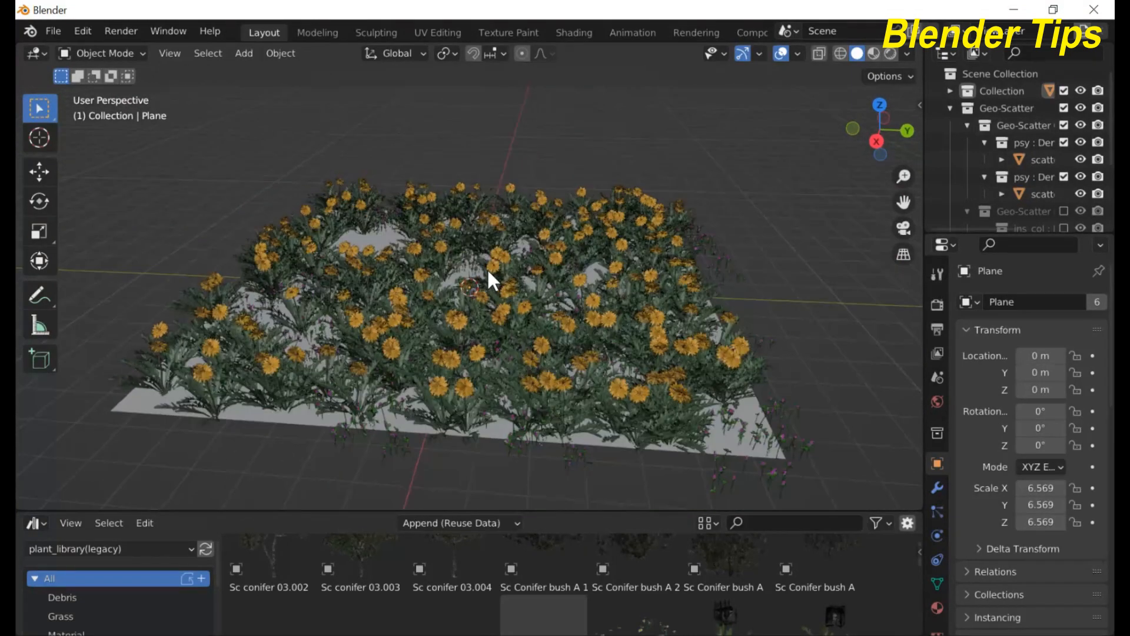
scroll(488, 267, "up", 3)
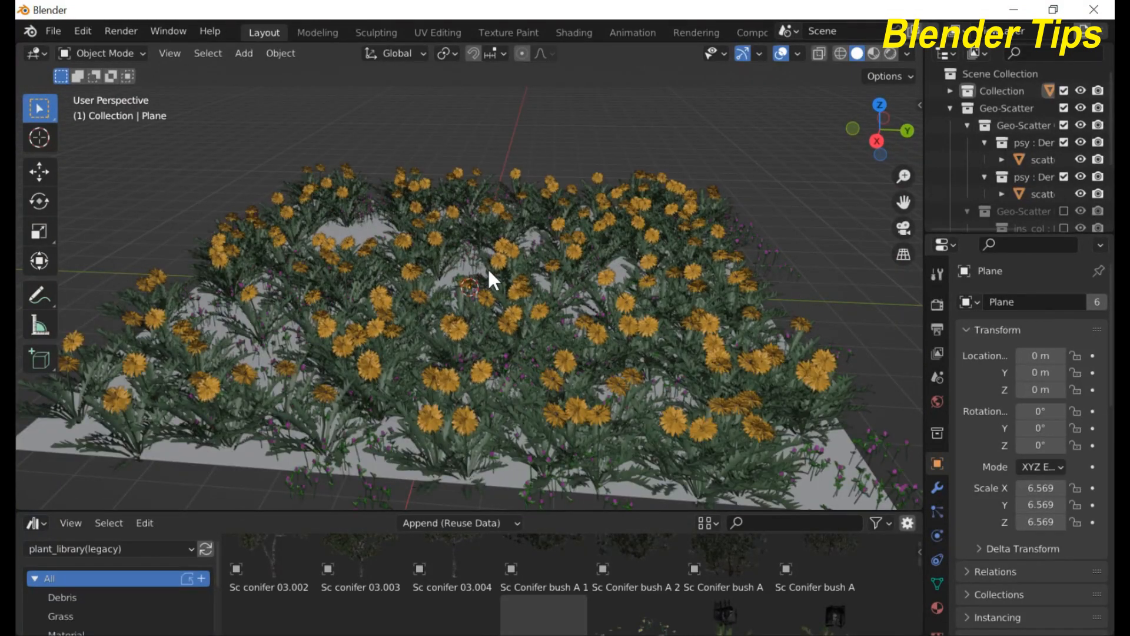